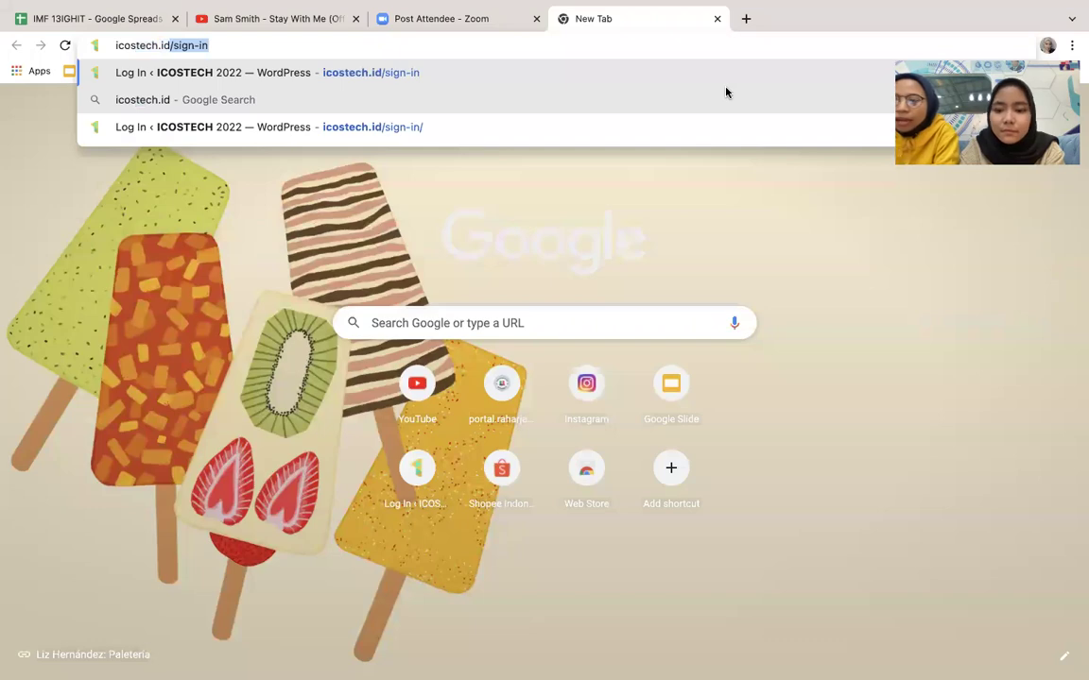
# Step: Load icostech.id and scroll through the ICOSTECH 2022 homepage
pyautogui.press('Return')
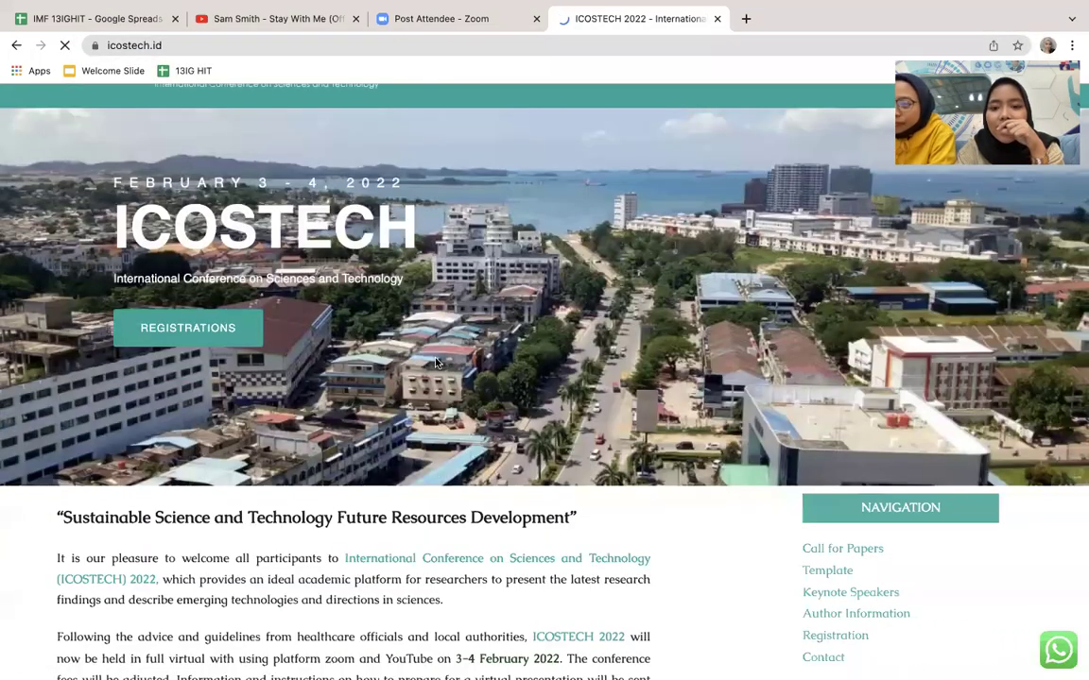
pyautogui.scroll(-1, 434, 362)
pyautogui.scroll(1, 434, 362)
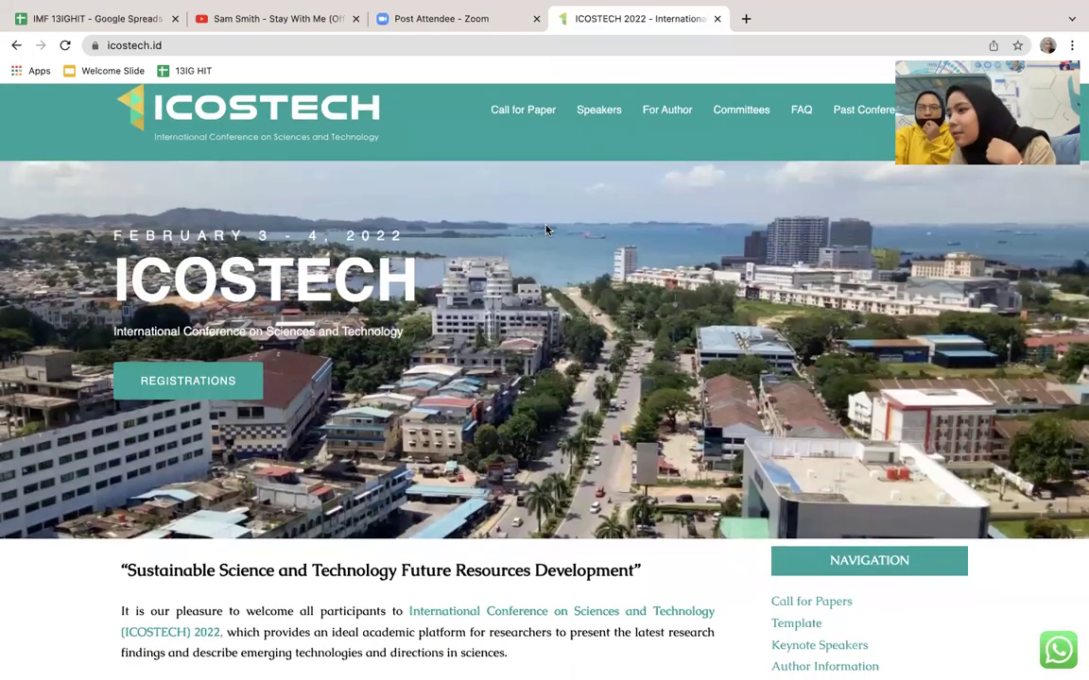
pyautogui.scroll(1, 545, 228)
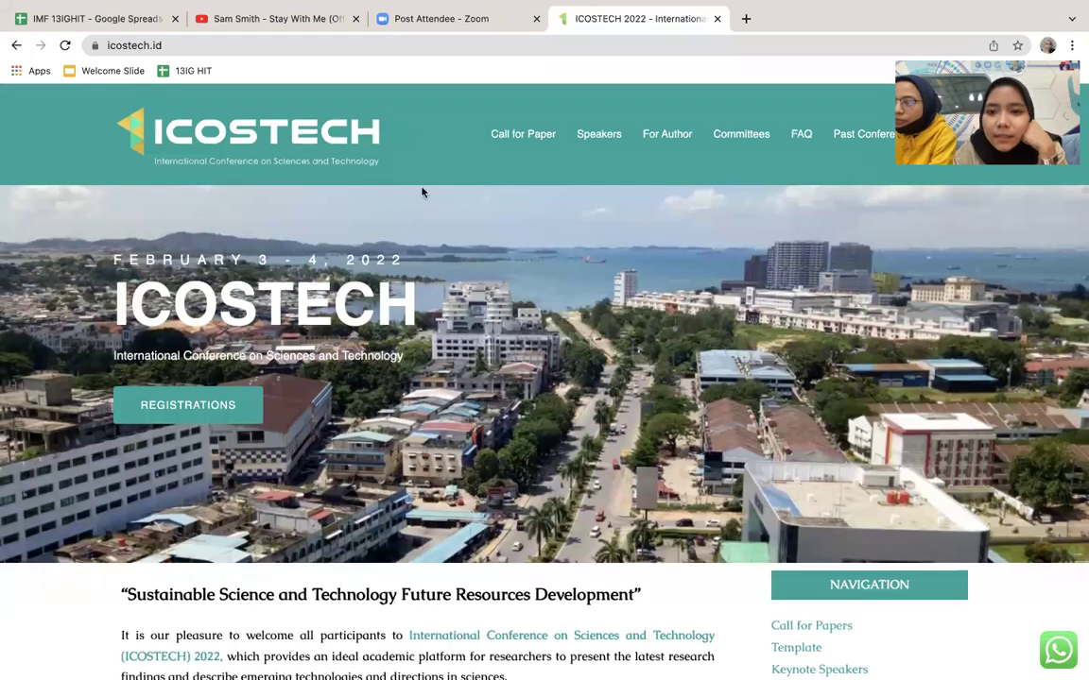
pyautogui.scroll(-1, 439, 229)
pyautogui.scroll(1, 439, 232)
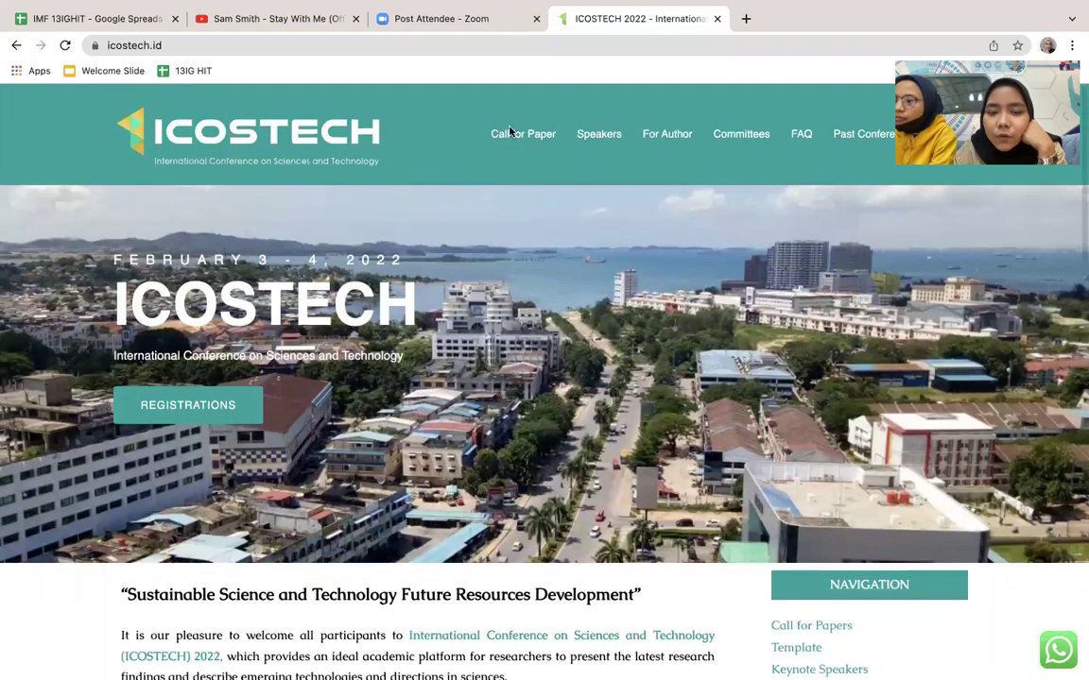
pyautogui.scroll(-1, 485, 180)
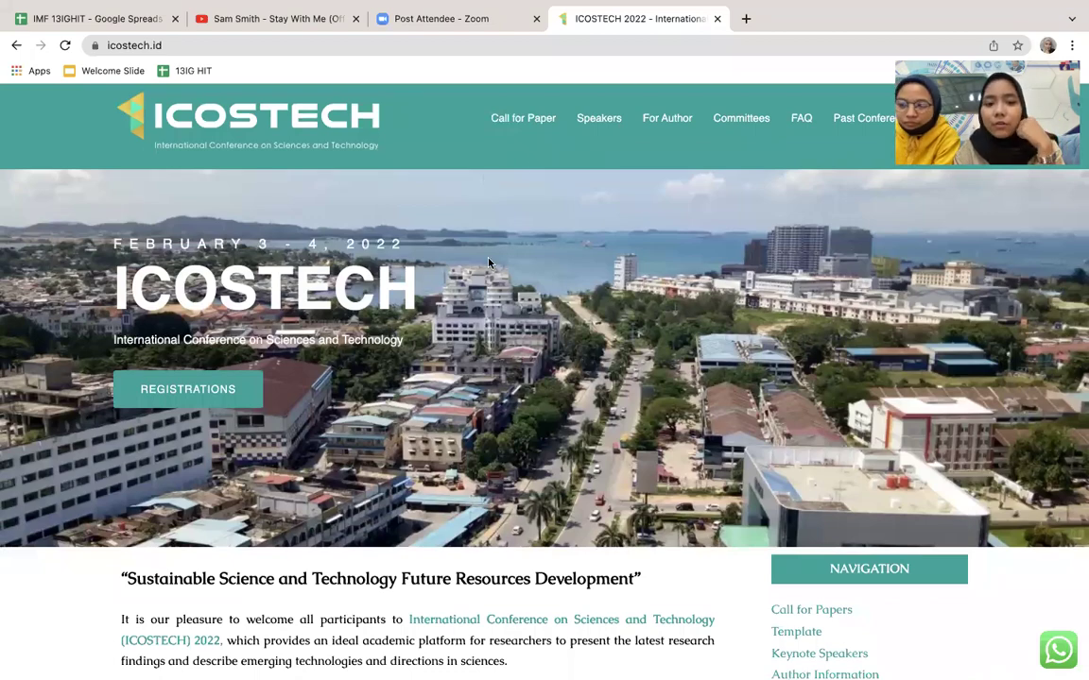
pyautogui.scroll(-8, 486, 255)
pyautogui.scroll(2, 751, 250)
pyautogui.scroll(-1, 752, 250)
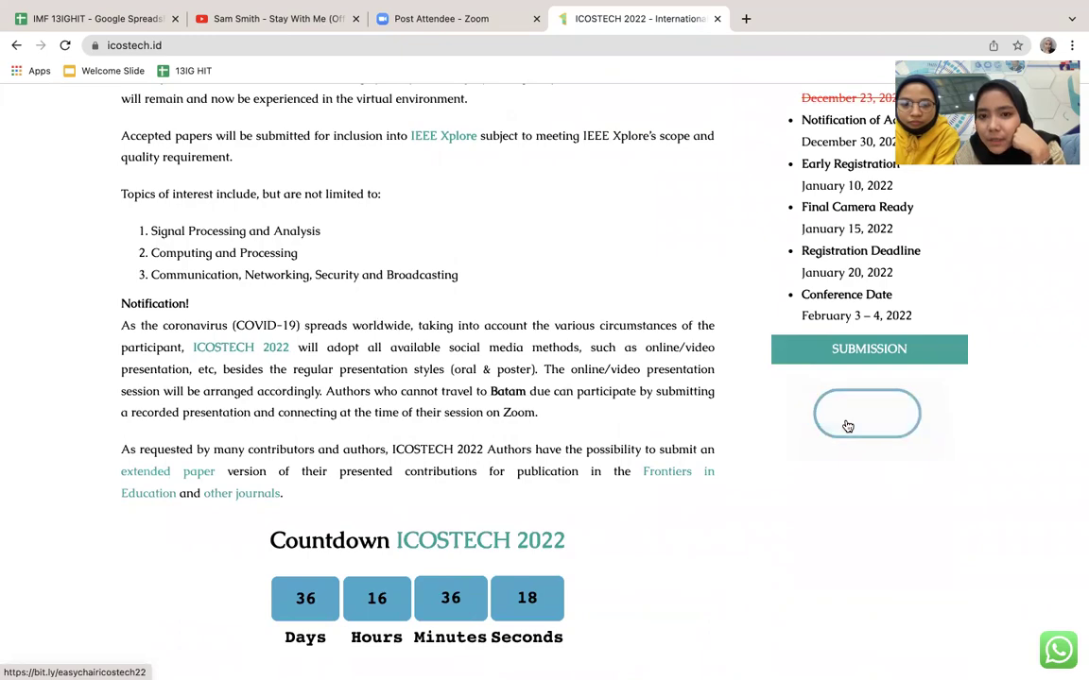
pyautogui.scroll(7, 848, 426)
# Step: Open the EasyChair login page in a new tab from the site's For Author > Submission link
pyautogui.moveTo(643, 145)
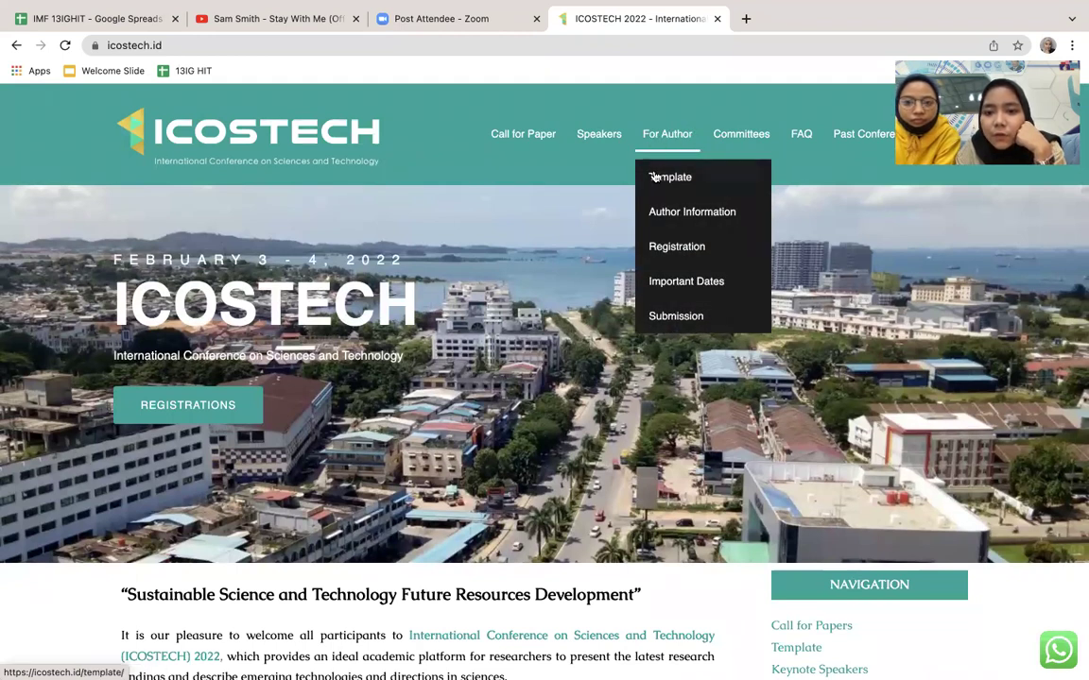
pyautogui.click(660, 312)
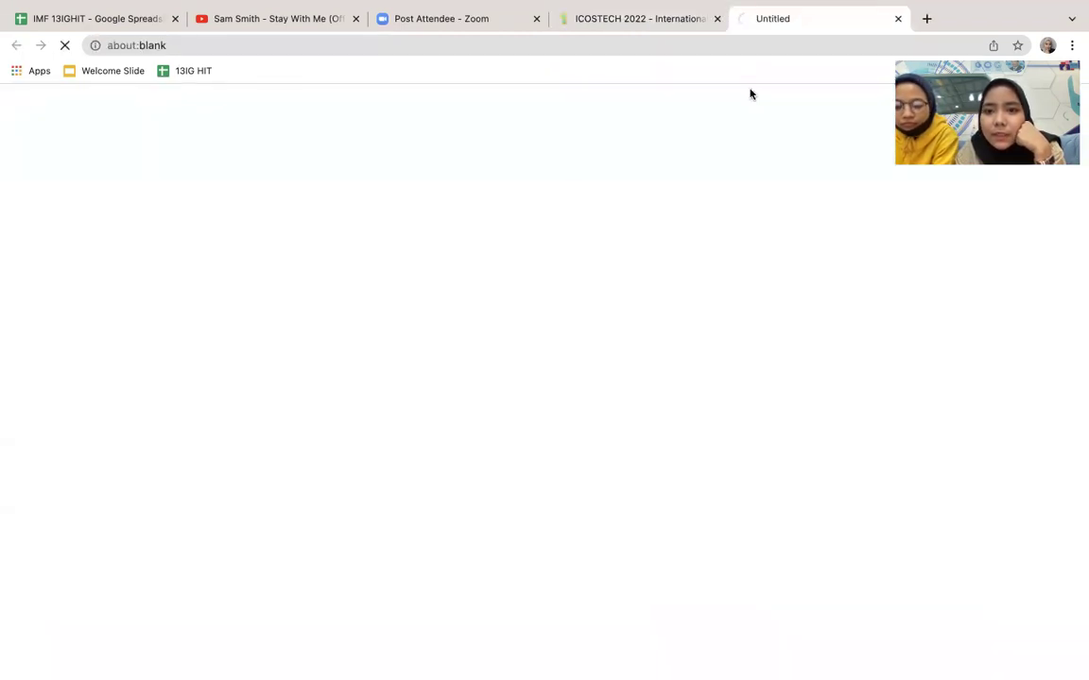
pyautogui.click(685, 20)
pyautogui.scroll(-7, 872, 517)
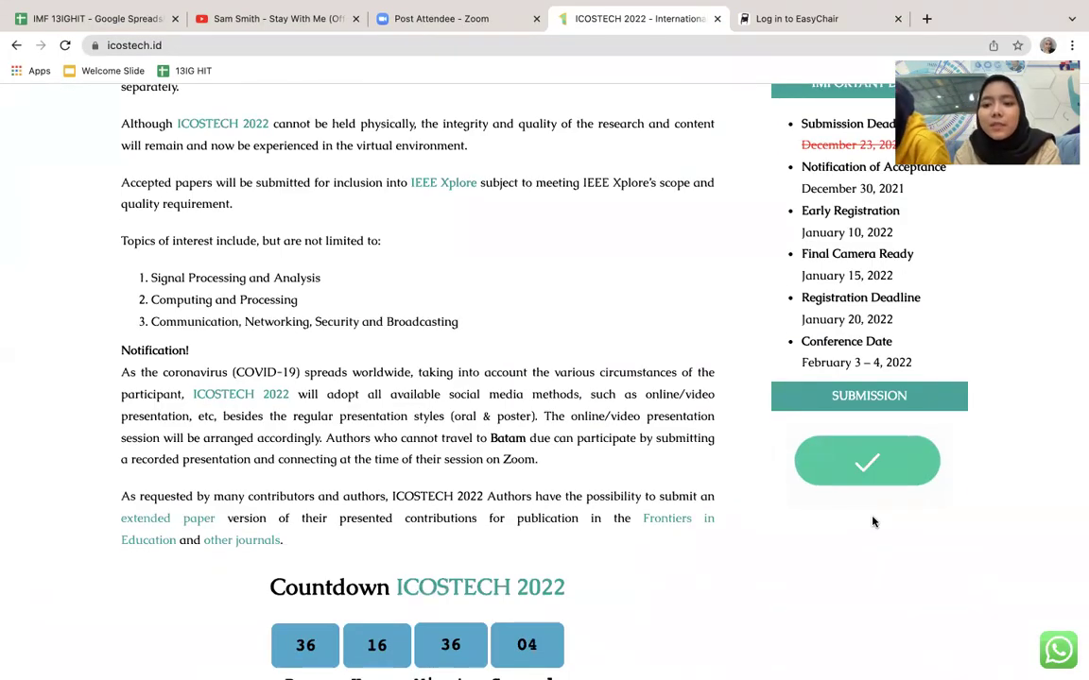
pyautogui.scroll(5, 872, 521)
pyautogui.scroll(3, 873, 521)
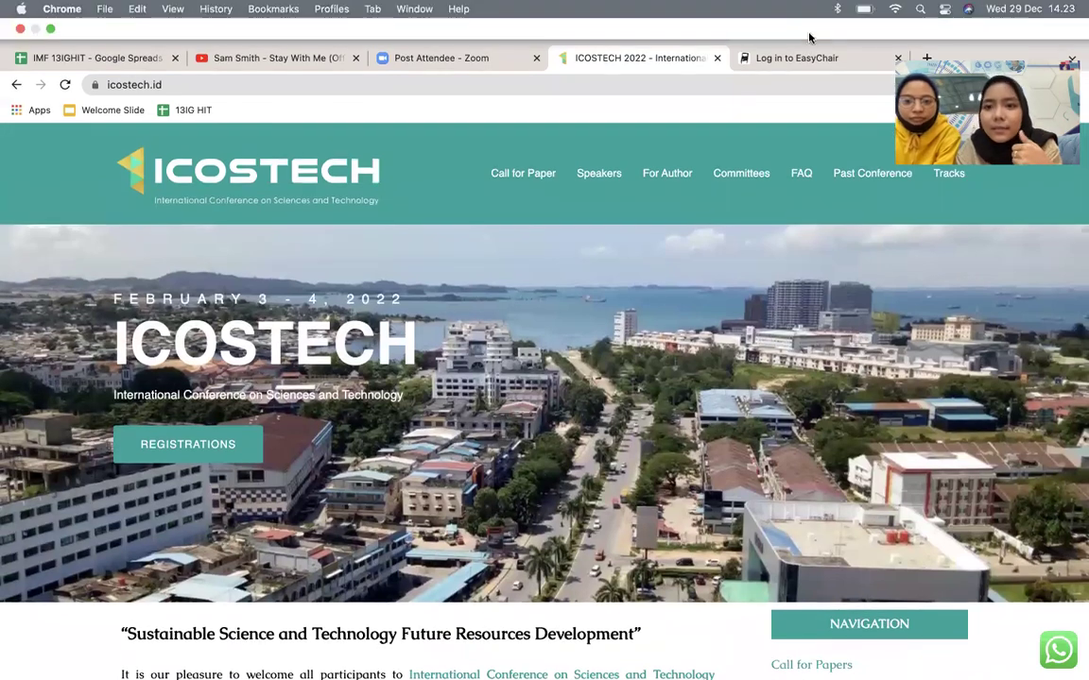
# Step: Log in to EasyChair on the login tab with the account's user name and password
pyautogui.click(818, 20)
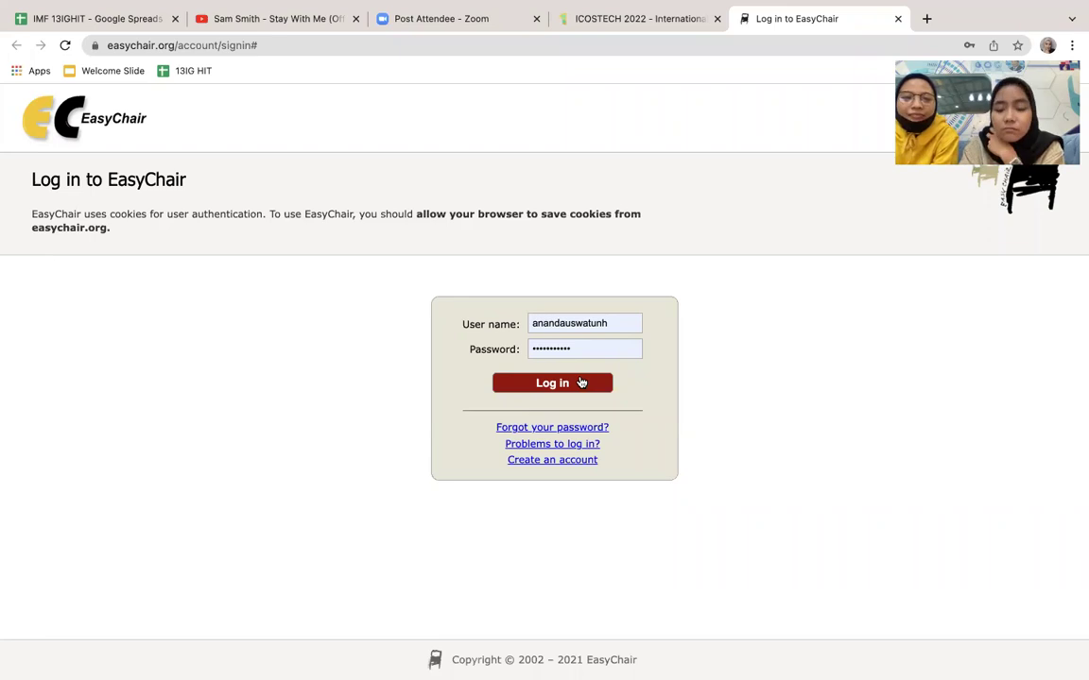
pyautogui.click(577, 382)
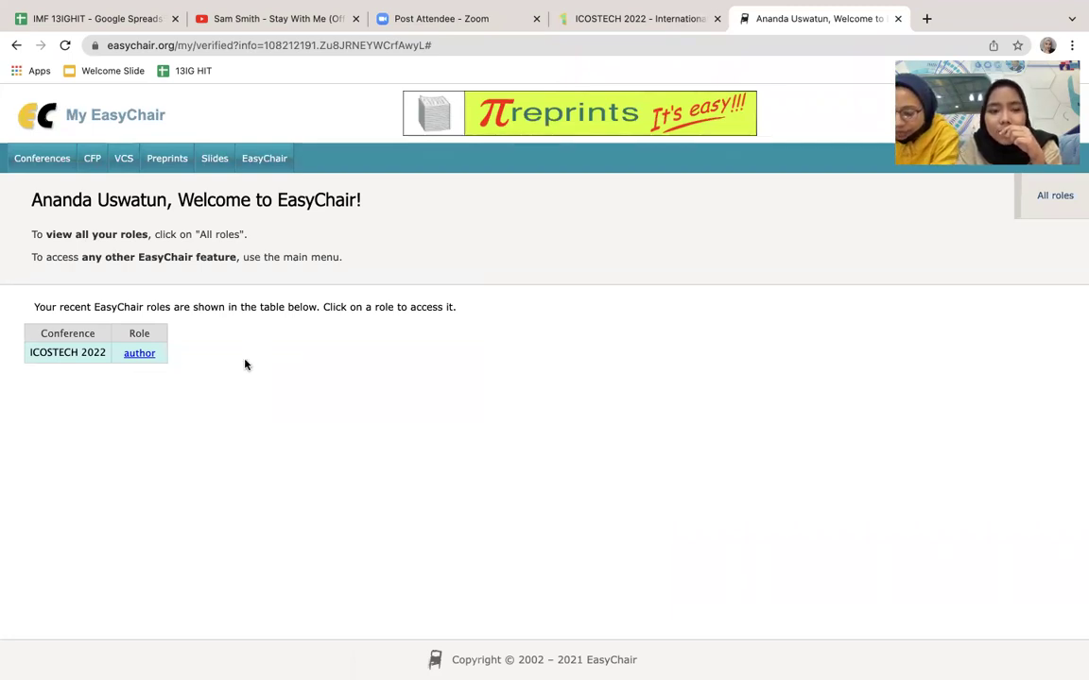
# Step: Open the ICOSTECH 2022 author role and view the conference's information page
pyautogui.click(138, 354)
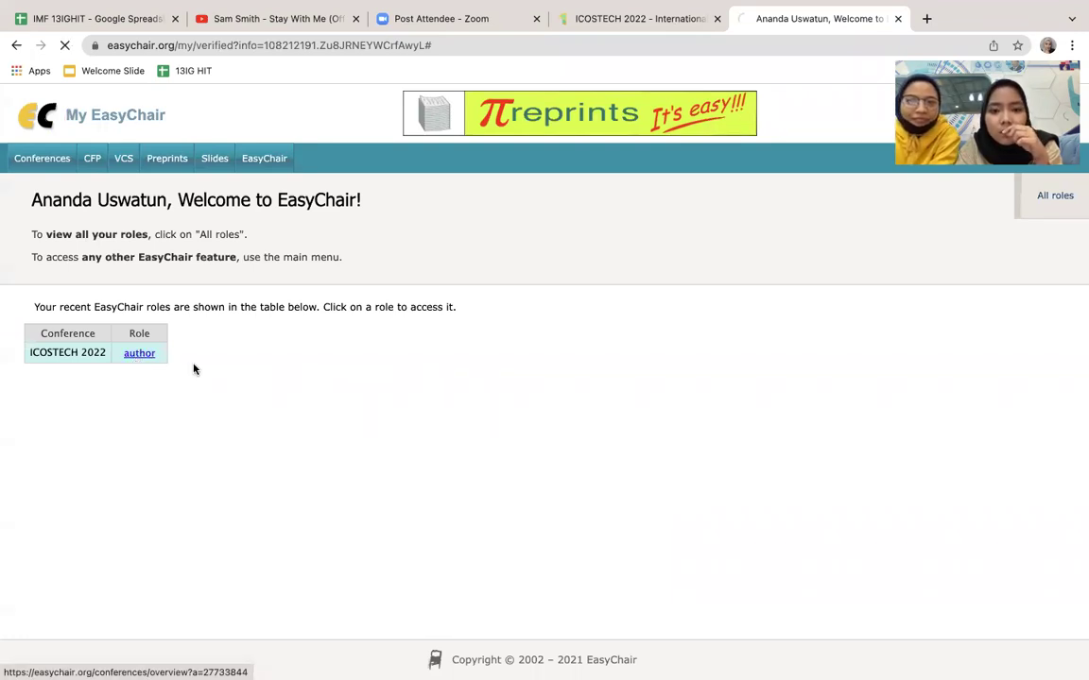
pyautogui.hscroll(-5, 359, 396)
pyautogui.hscroll(3, 359, 396)
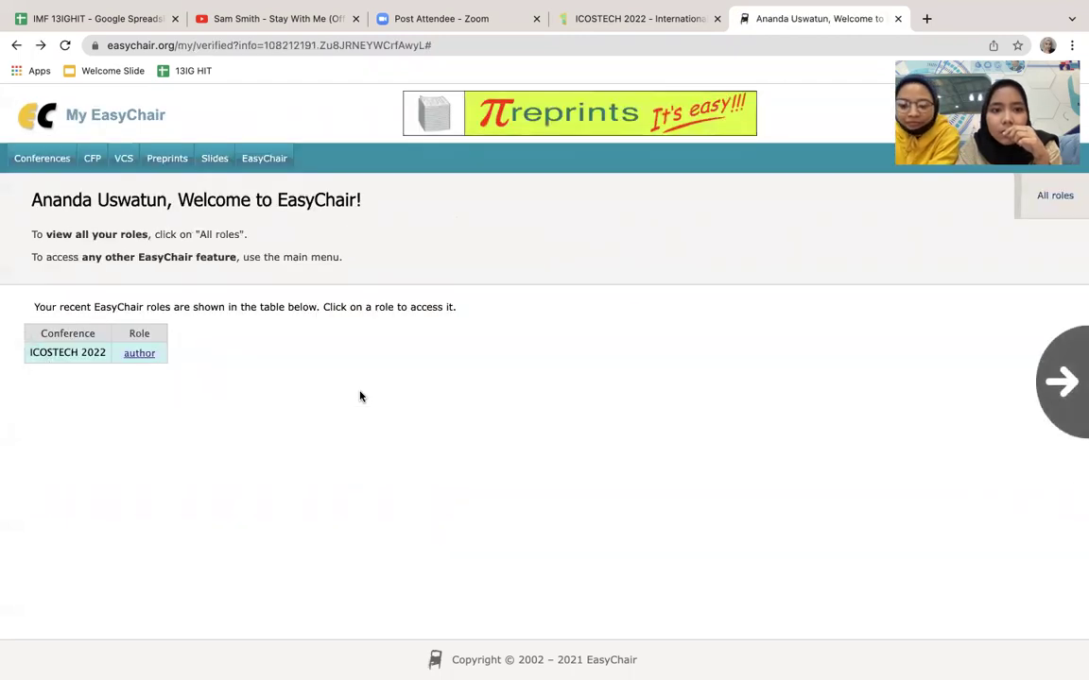
pyautogui.hscroll(3, 359, 396)
pyautogui.click(231, 146)
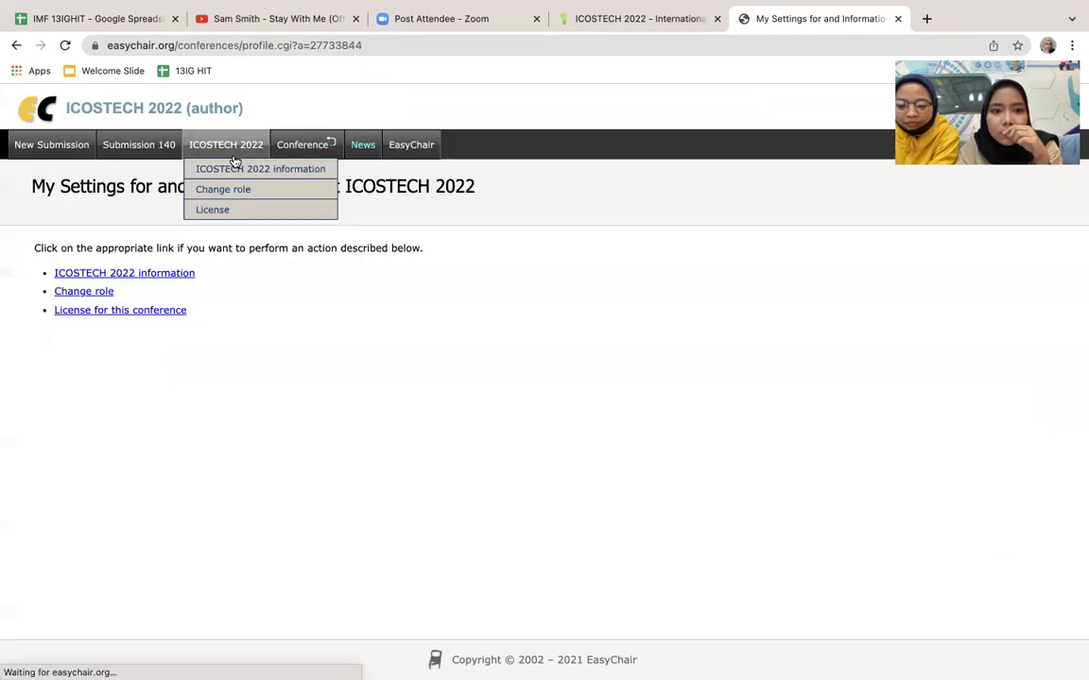
pyautogui.hscroll(-5, 337, 243)
pyautogui.hscroll(-3, 337, 243)
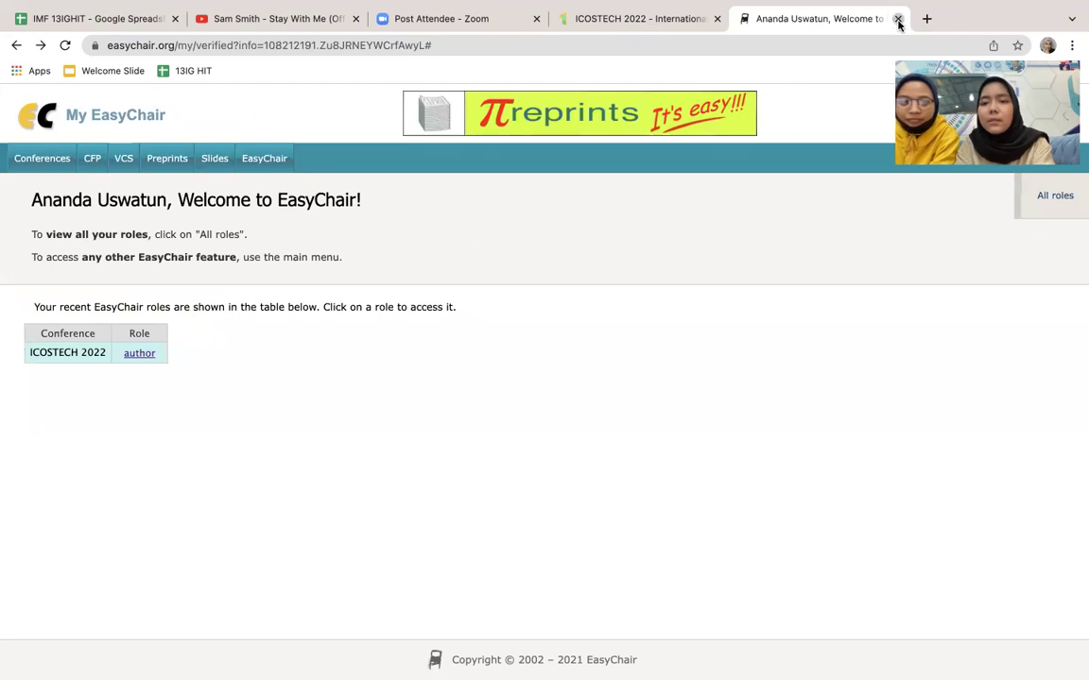
# Step: Reopen EasyChair via For Author > Submission and enter the ICOSTECH 2022 author area listing submission 140
pyautogui.click(897, 19)
pyautogui.moveTo(664, 144)
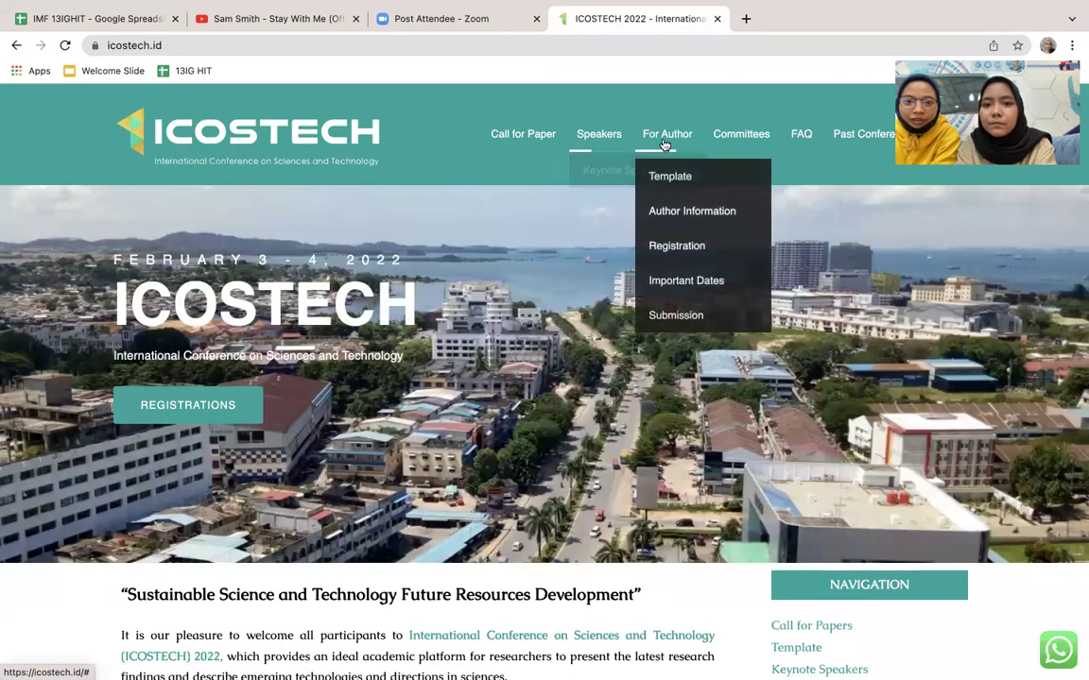
pyautogui.click(692, 314)
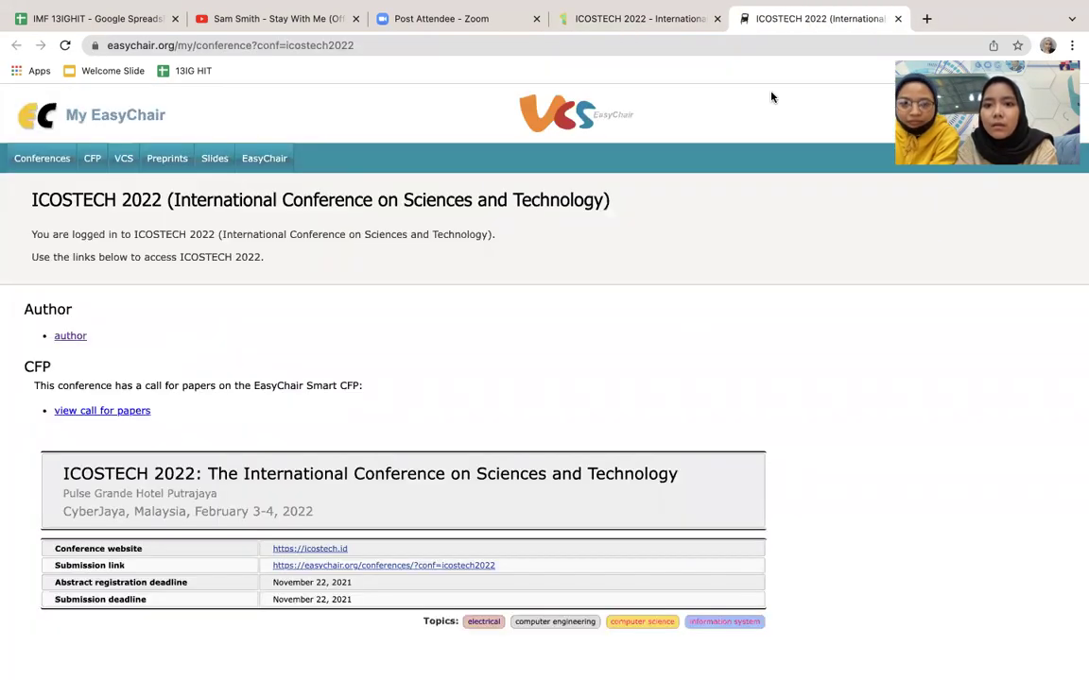
pyautogui.scroll(-2, 517, 369)
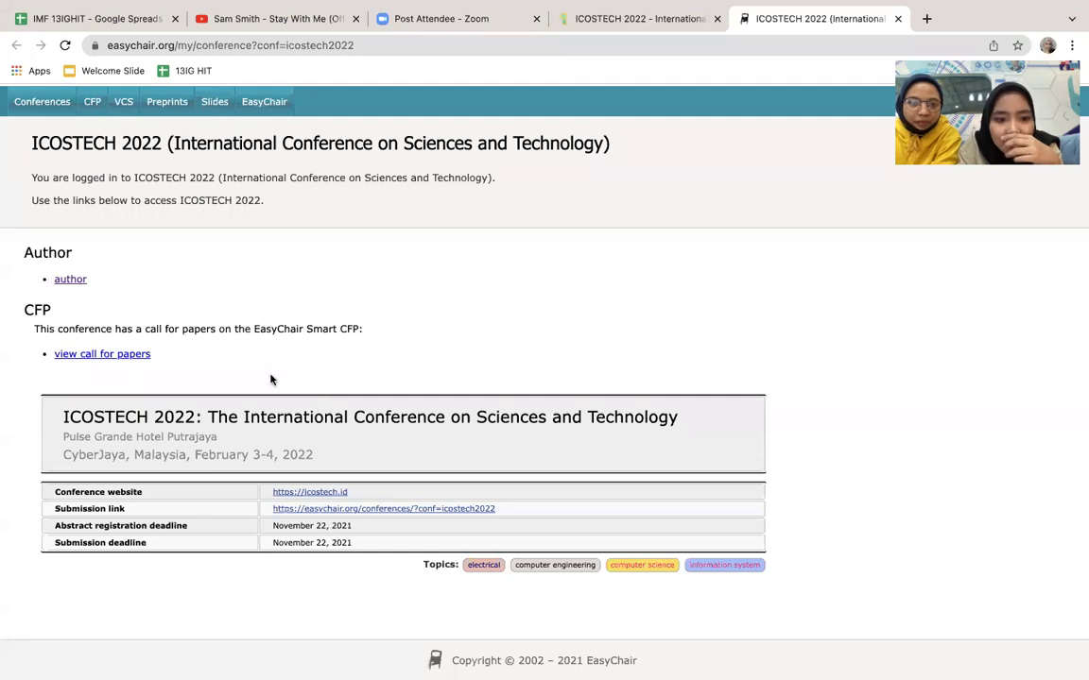
pyautogui.click(69, 279)
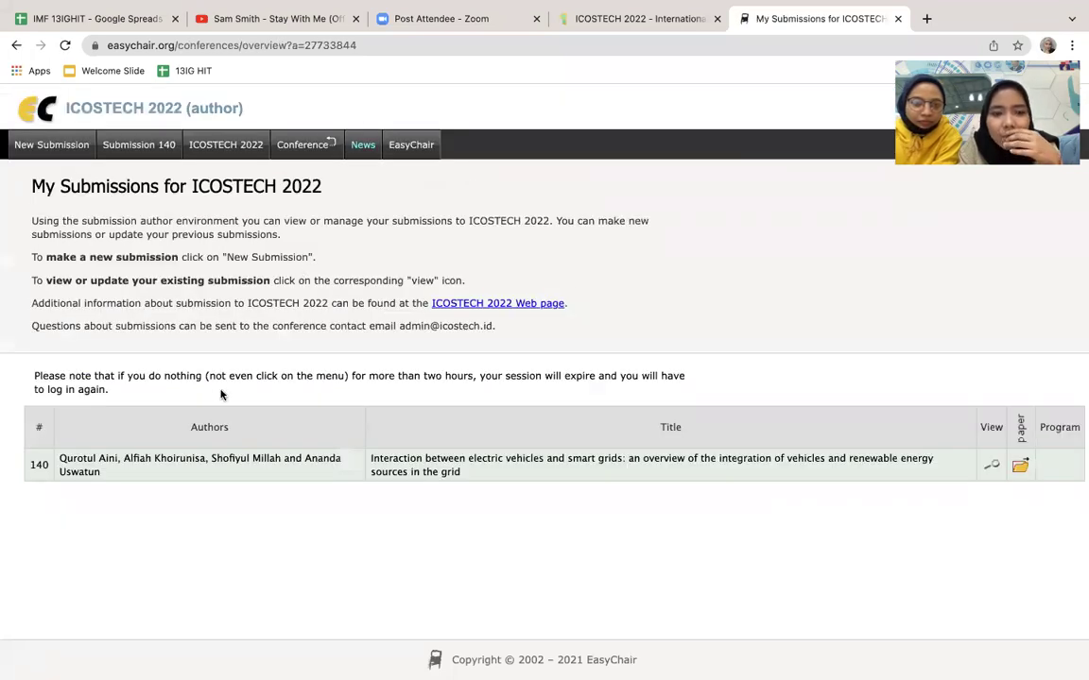
# Step: Start a new ICOSTECH 2022 submission and look over Author 1's name, e-mail and country fields
pyautogui.click(74, 149)
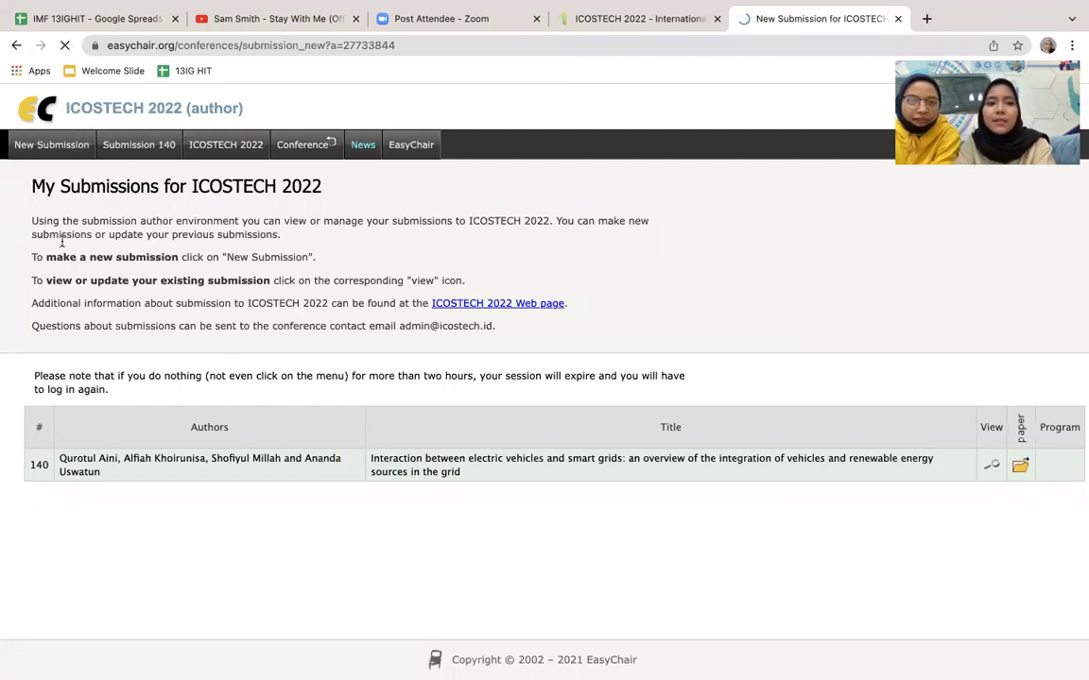
pyautogui.scroll(-5, 255, 367)
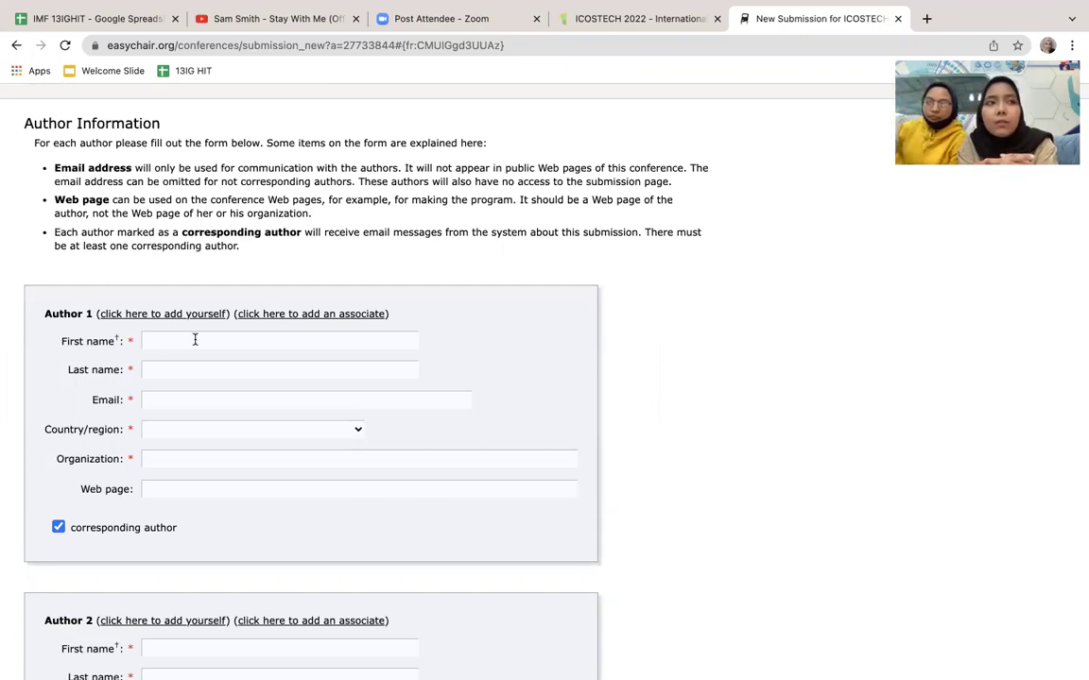
pyautogui.scroll(-2, 195, 340)
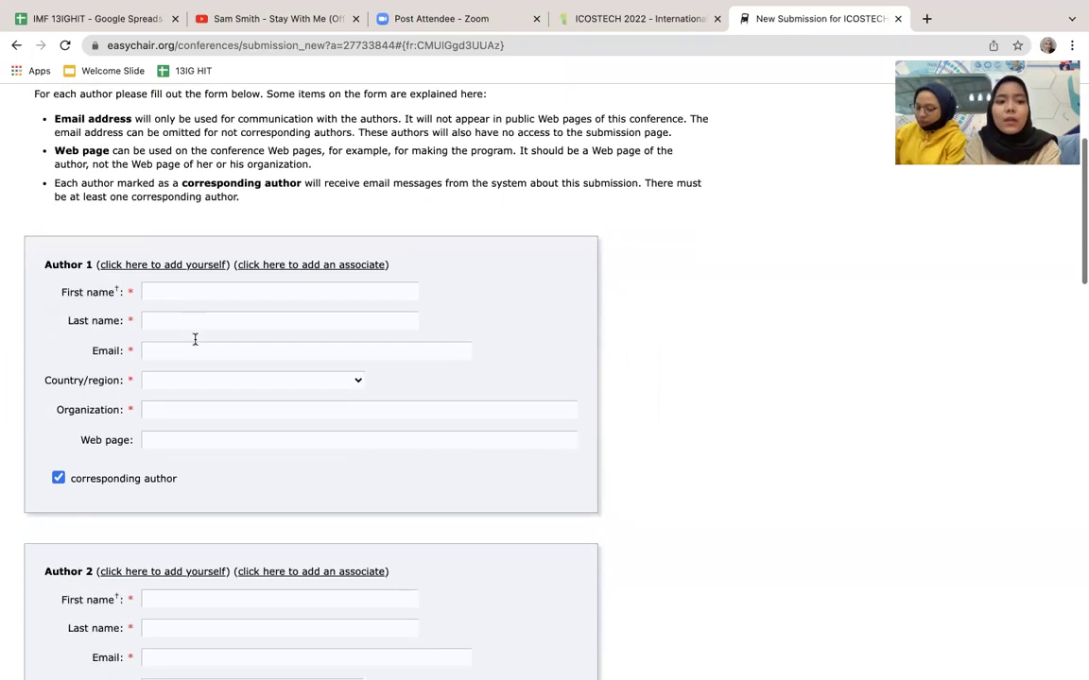
pyautogui.click(153, 281)
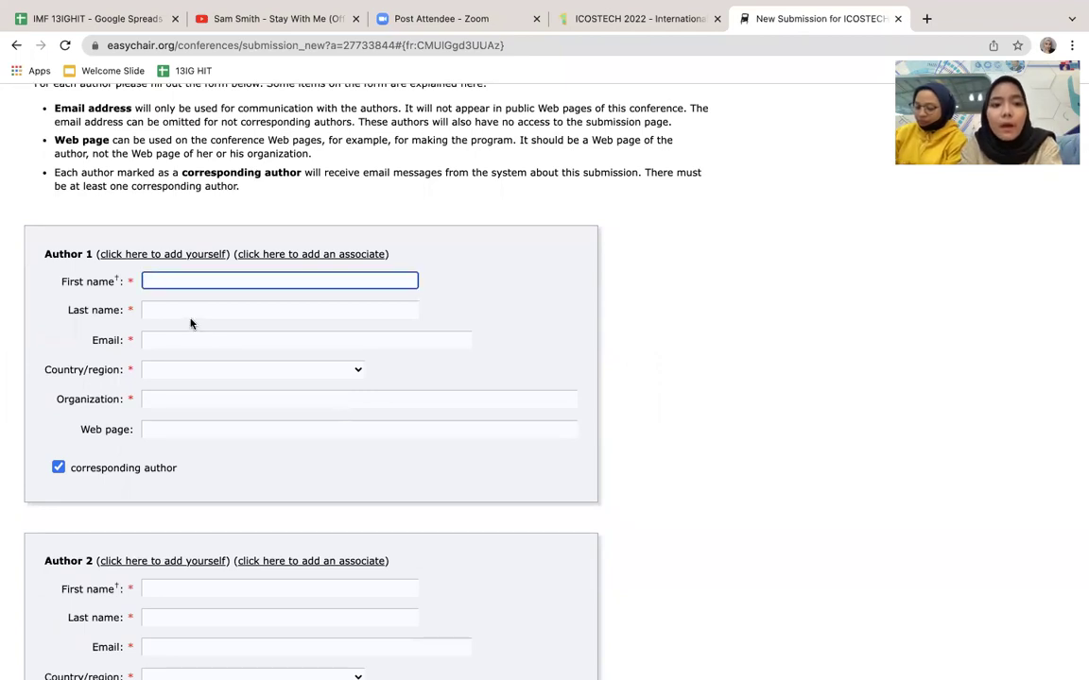
pyautogui.click(191, 313)
pyautogui.scroll(-1, 187, 339)
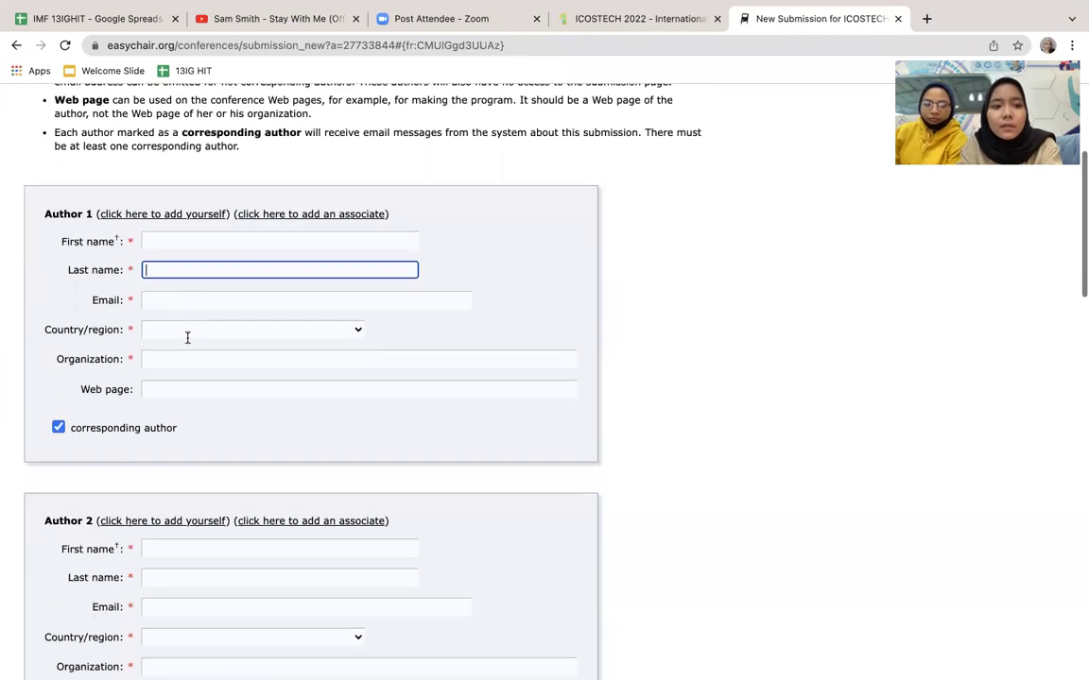
pyautogui.doubleClick(73, 213)
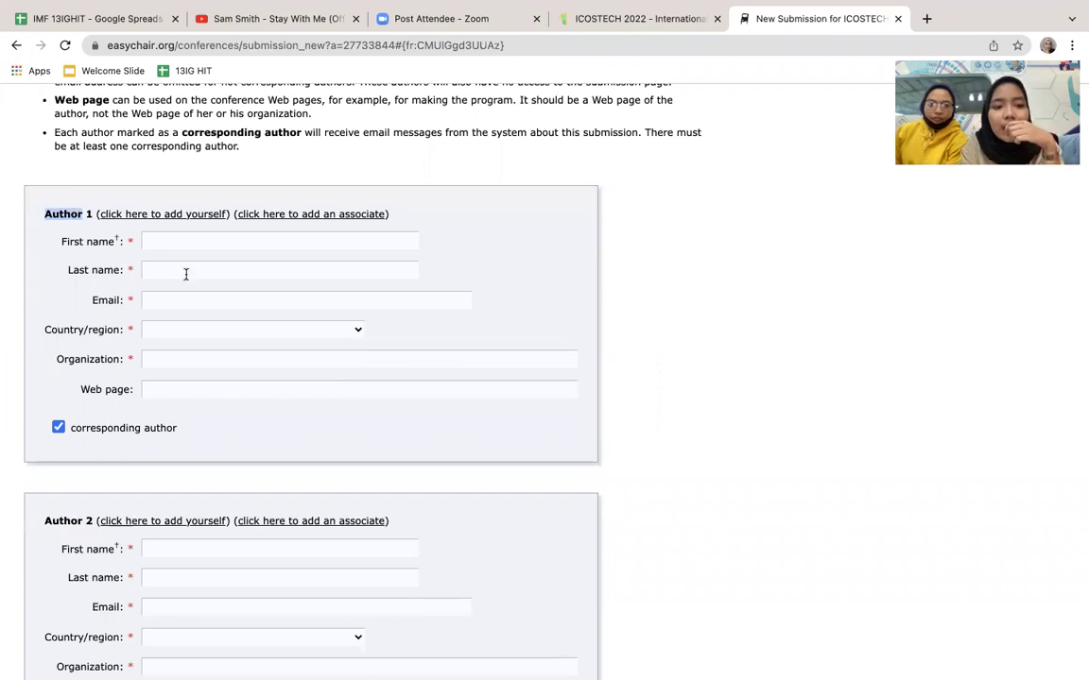
pyautogui.click(185, 274)
pyautogui.scroll(-1, 185, 274)
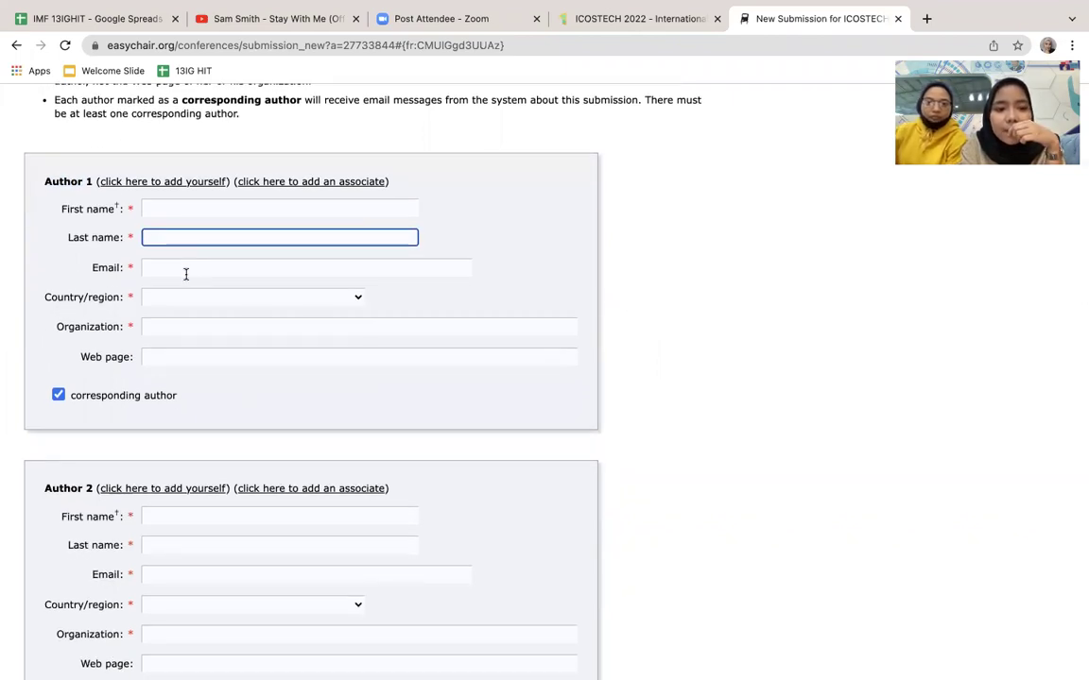
pyautogui.click(186, 273)
pyautogui.click(563, 230)
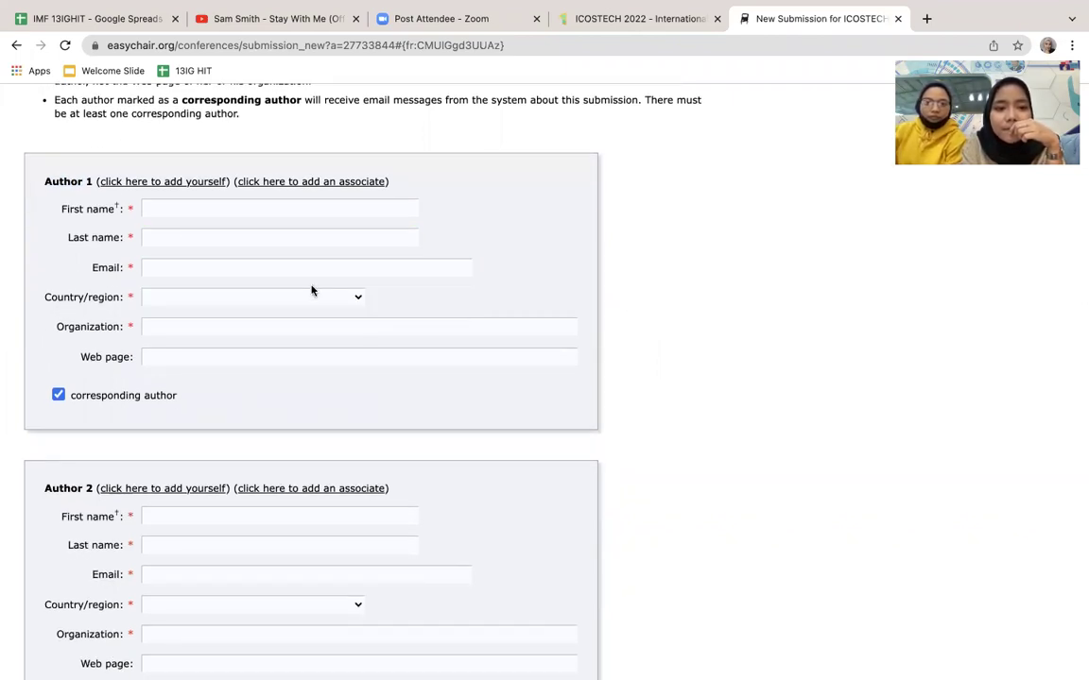
pyautogui.click(254, 298)
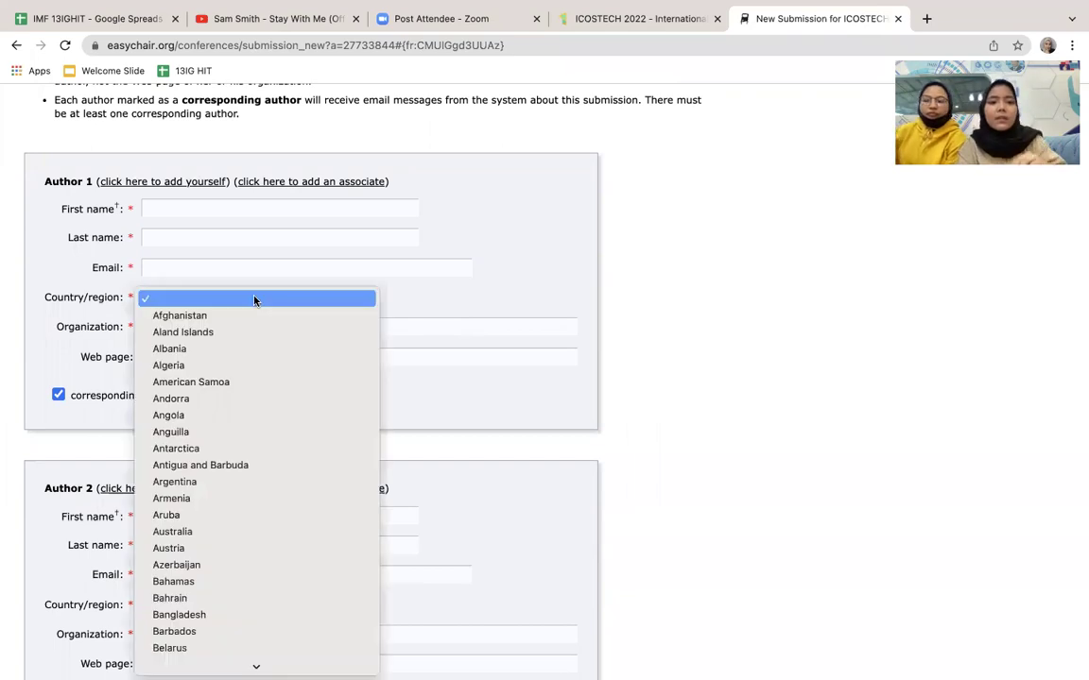
pyautogui.click(489, 315)
# Step: Enter Author 1's first name, last name and e-mail address
pyautogui.click(222, 207)
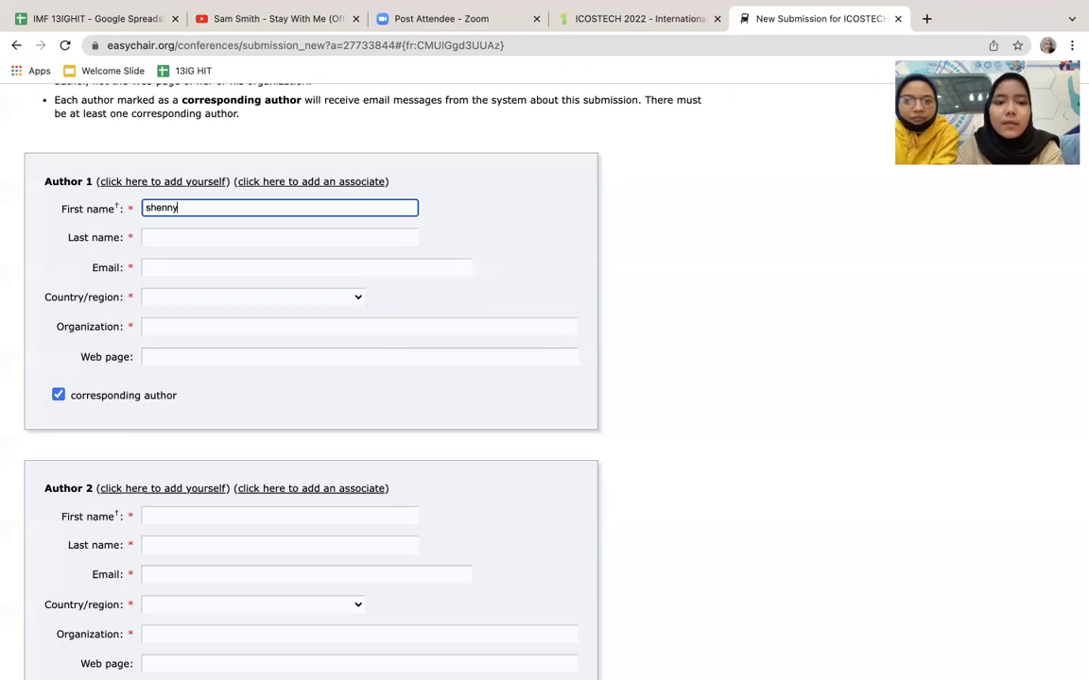
pyautogui.press('Tab')
pyautogui.click(277, 265)
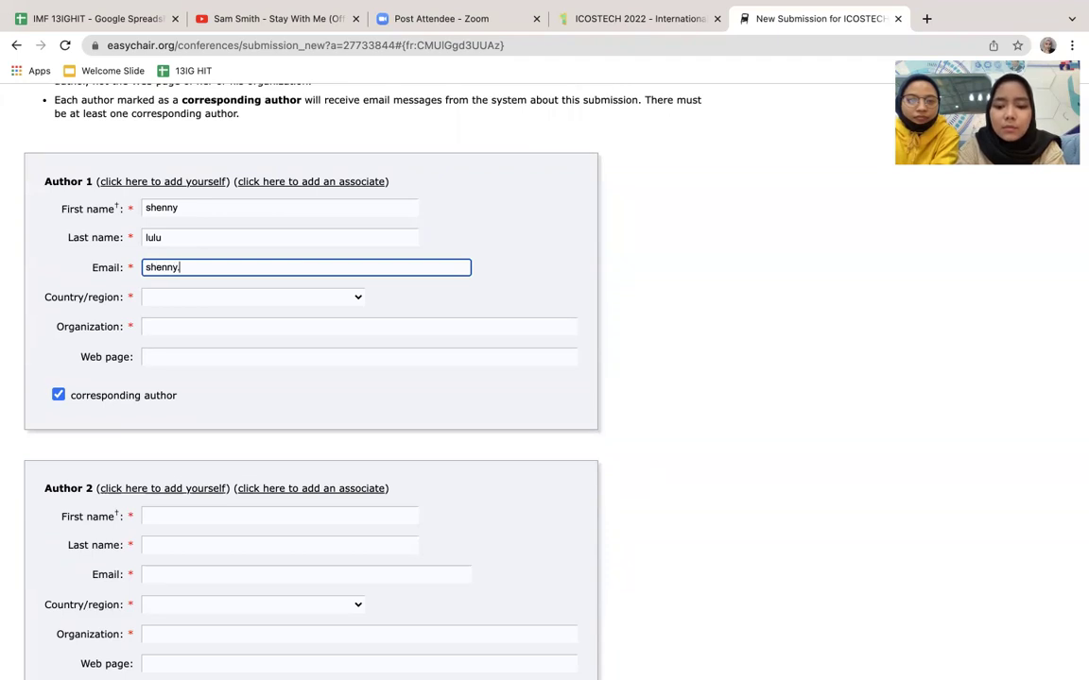
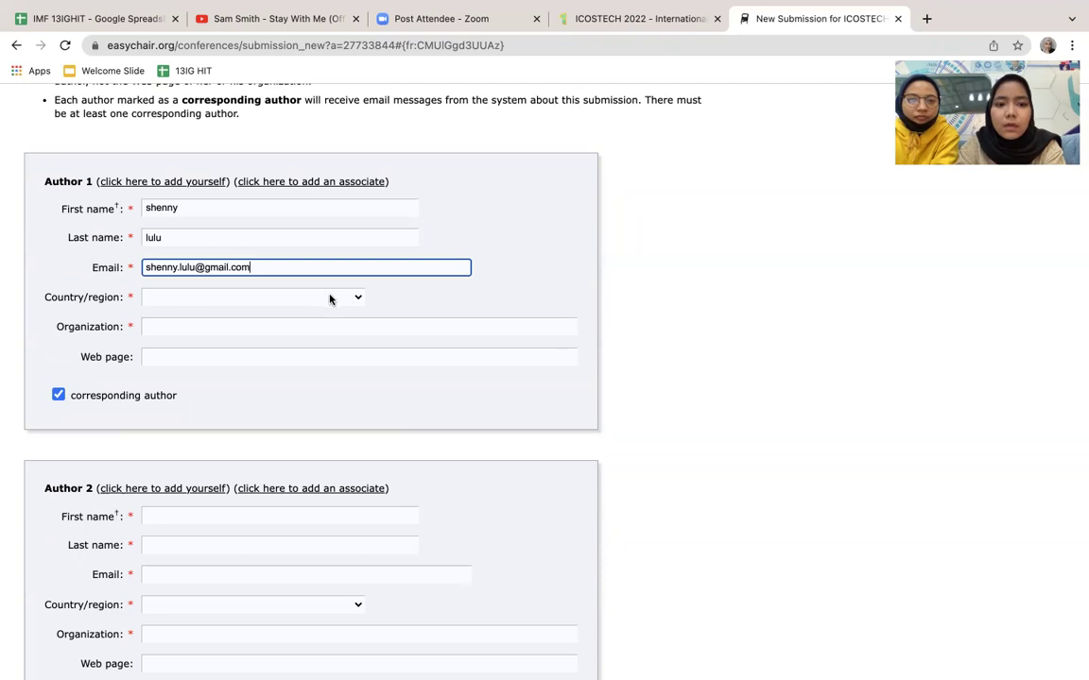
# Step: Set Author 1's country to Indonesia and organization to Perbanas Institute
pyautogui.click(330, 299)
pyautogui.write('indo')
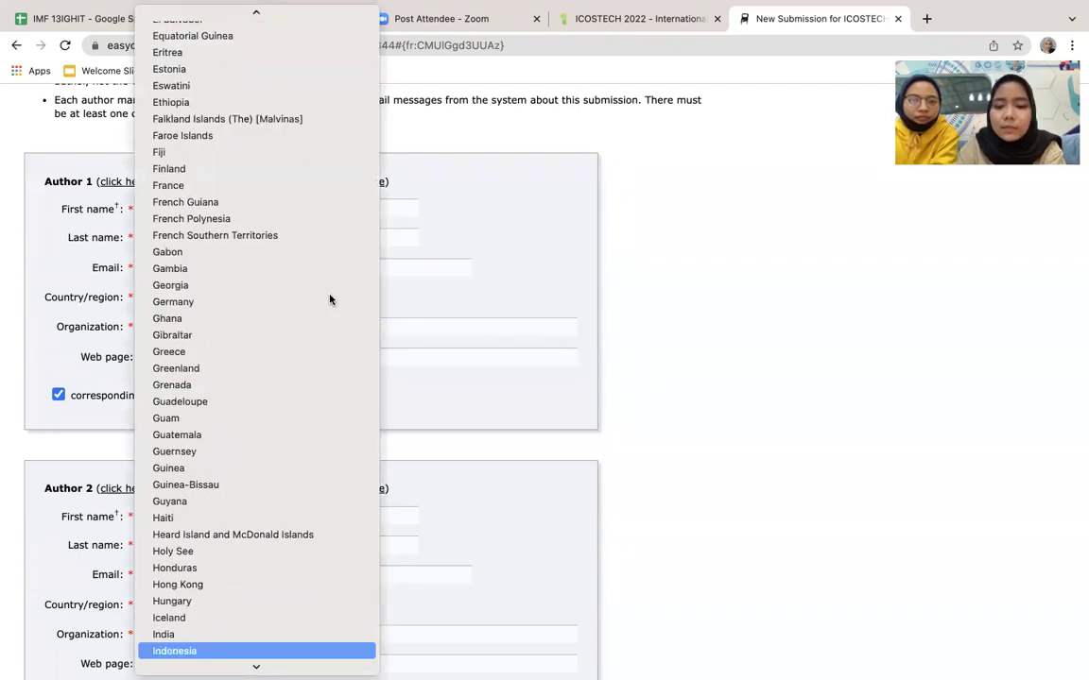
pyautogui.press('Return')
pyautogui.click(247, 320)
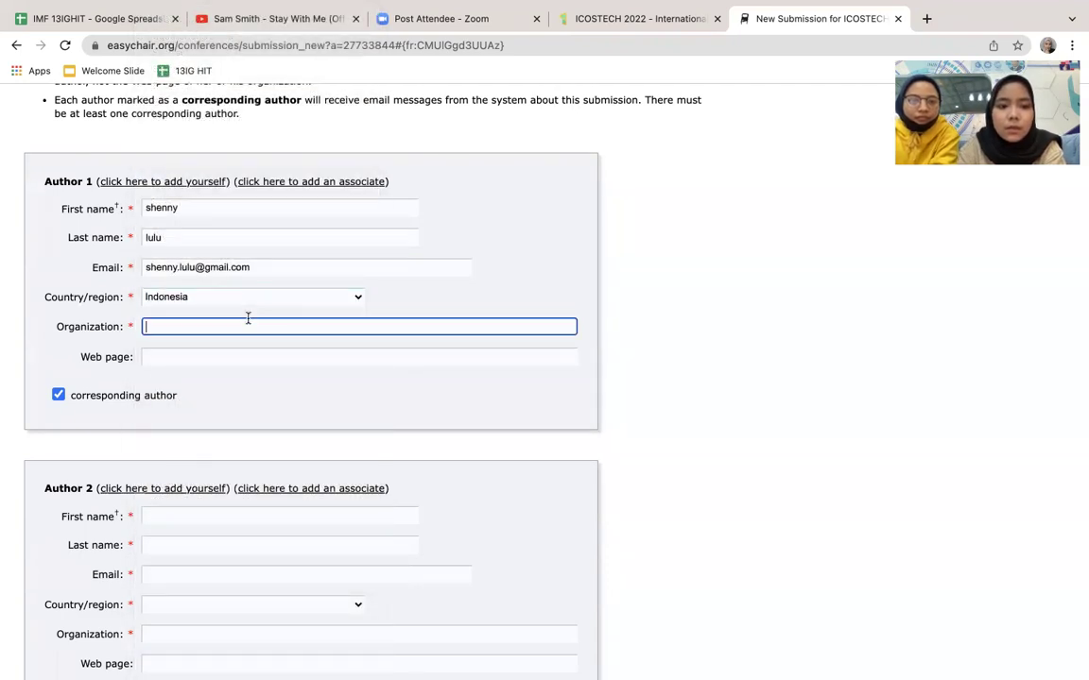
pyautogui.scroll(-3, 330, 346)
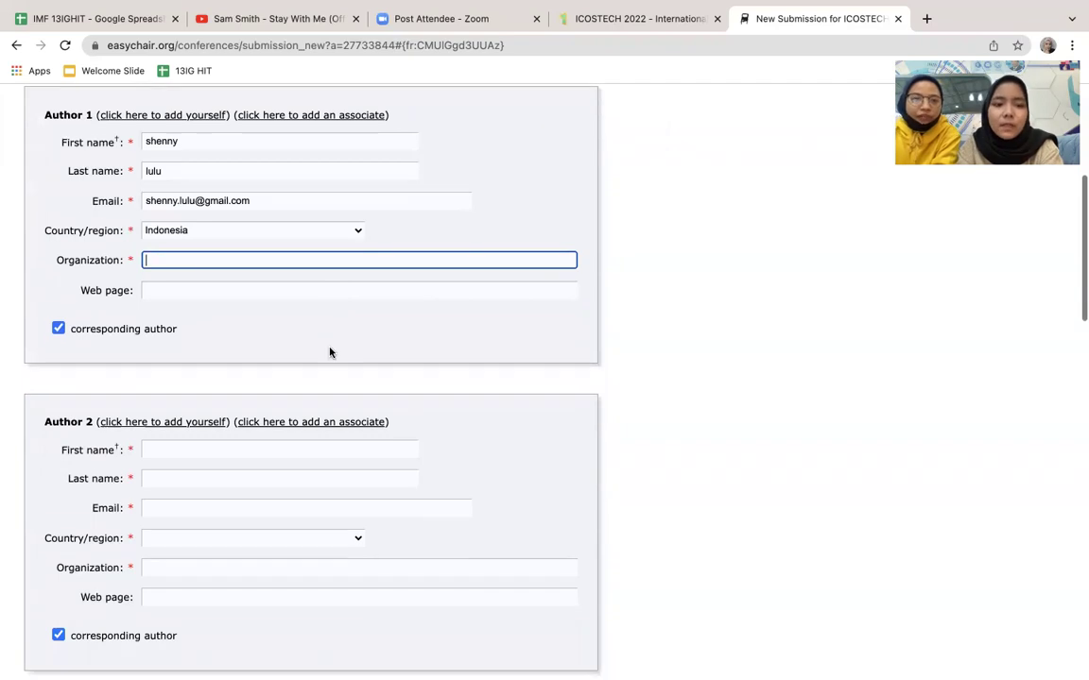
pyautogui.write('Perbanas Institute')
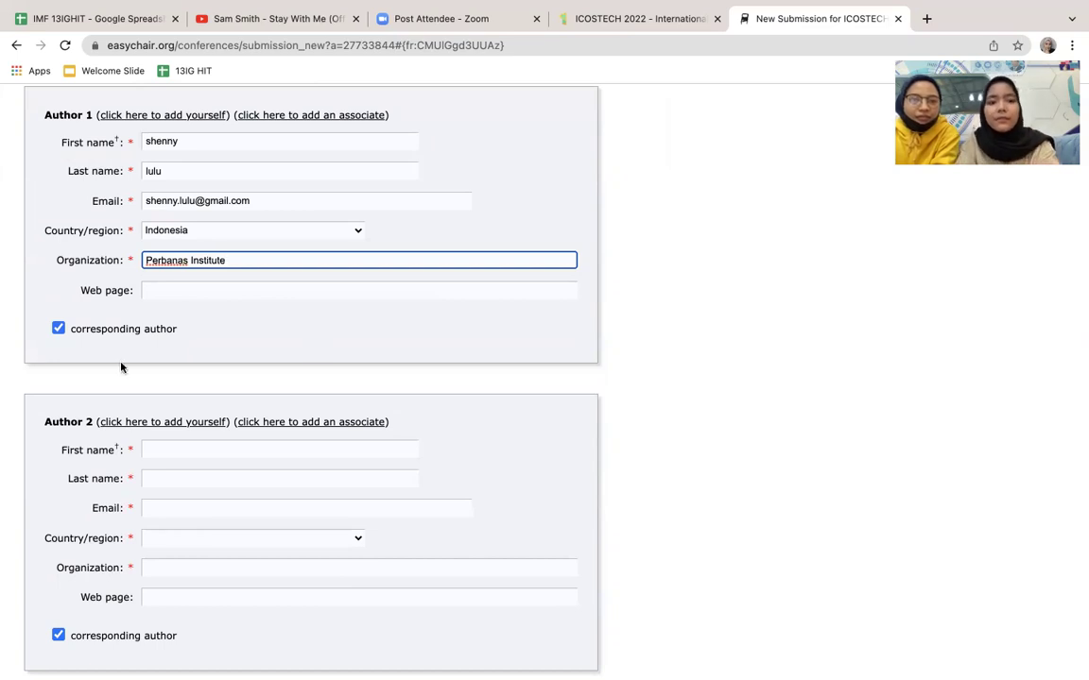
pyautogui.scroll(-2, 121, 368)
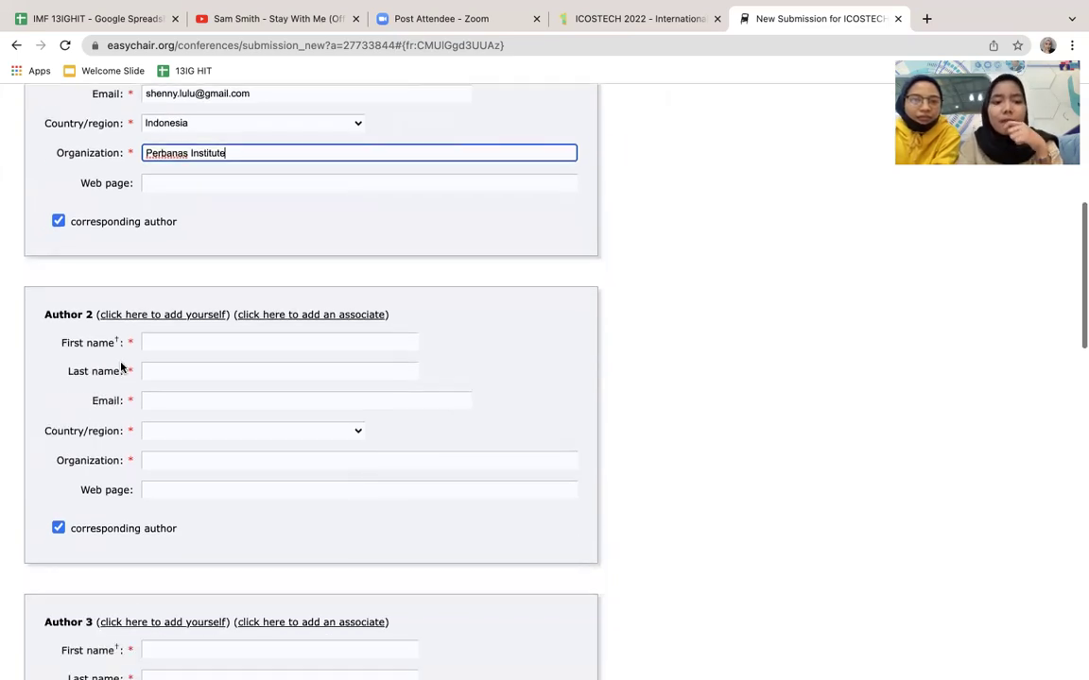
pyautogui.scroll(-1, 194, 336)
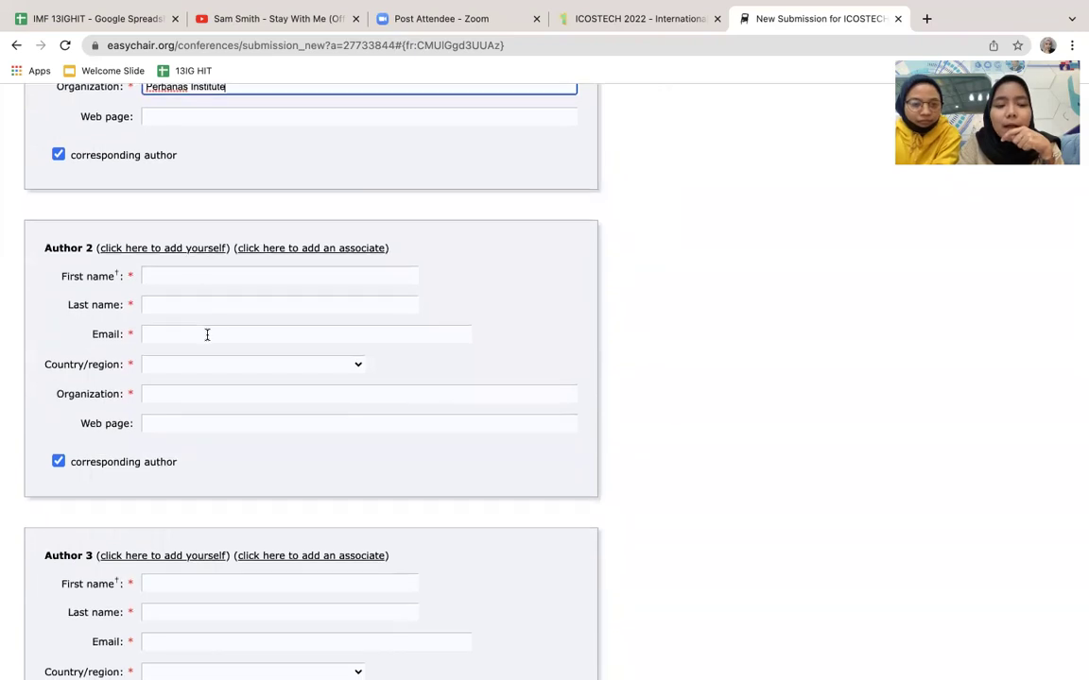
# Step: Enter Author 2's first and last name, correcting the capitalisation
pyautogui.scroll(-1, 206, 332)
pyautogui.click(321, 230)
pyautogui.write('a')
pyautogui.press('Tab')
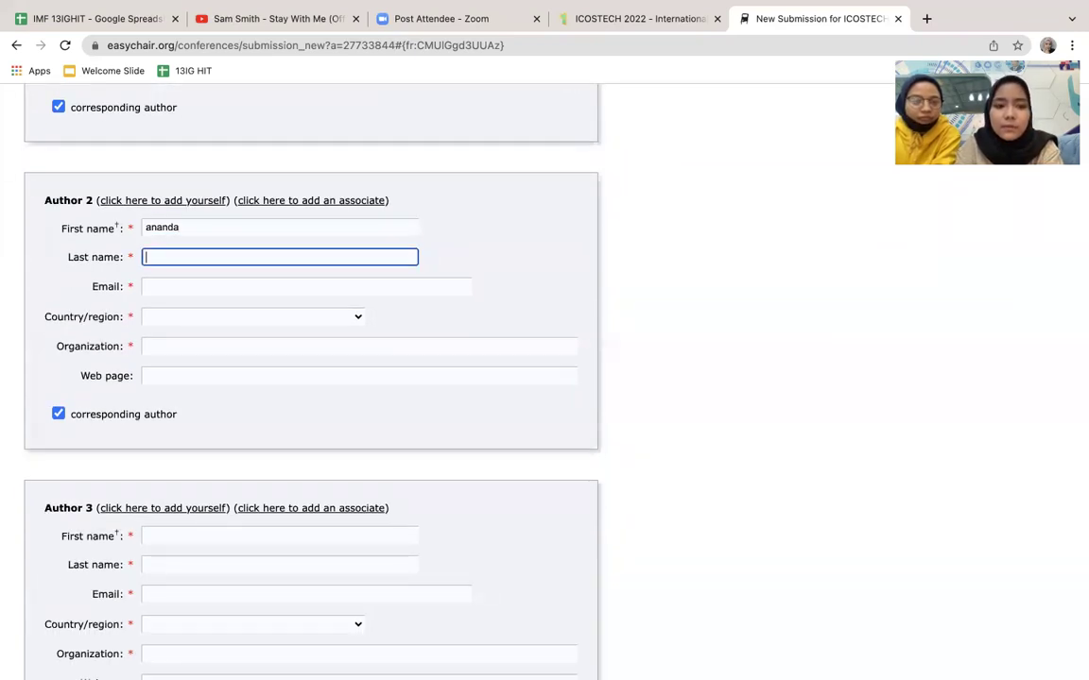
pyautogui.click(151, 287)
pyautogui.click(150, 257)
pyautogui.press('BackSpace')
pyautogui.write('U')
pyautogui.click(148, 227)
pyautogui.press('BackSpace')
pyautogui.write('U')
pyautogui.rightClick(147, 227)
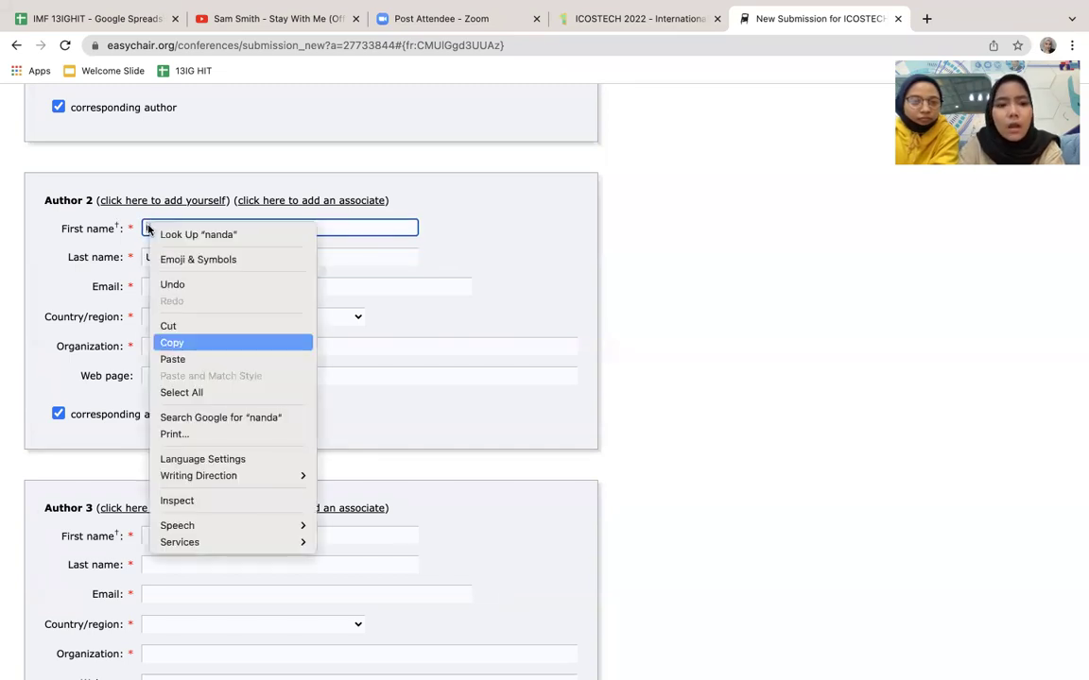
pyautogui.click(353, 294)
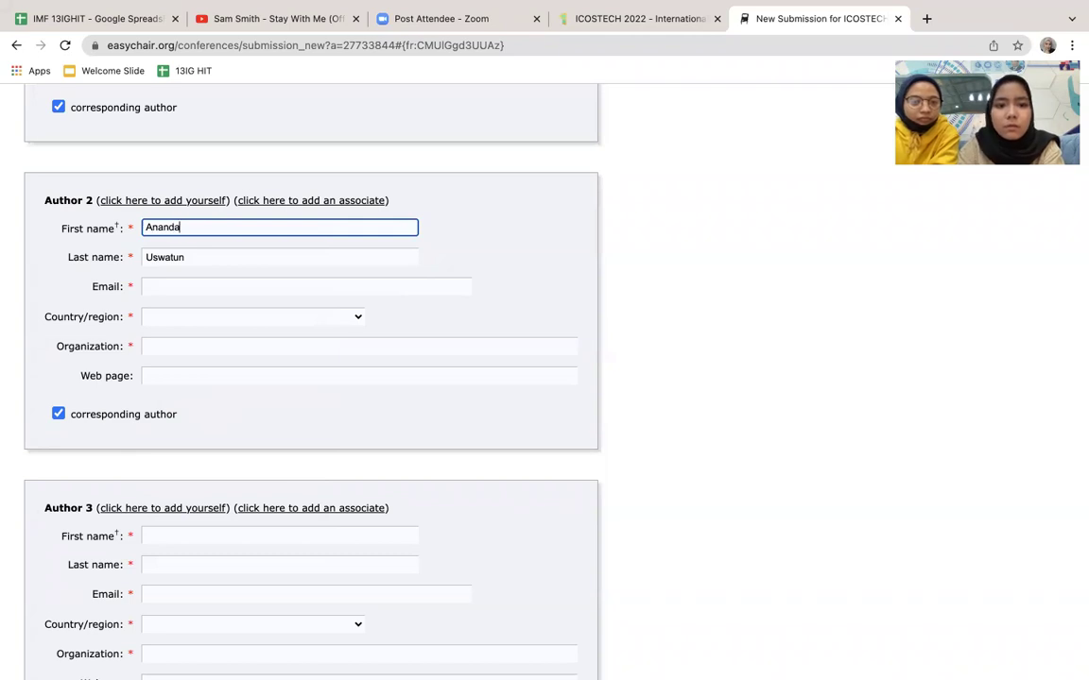
# Step: Capitalise the first letters of Author 1's first and last names
pyautogui.scroll(5, 42, 146)
pyautogui.click(147, 195)
pyautogui.press('BackSpace')
pyautogui.write('Shenny')
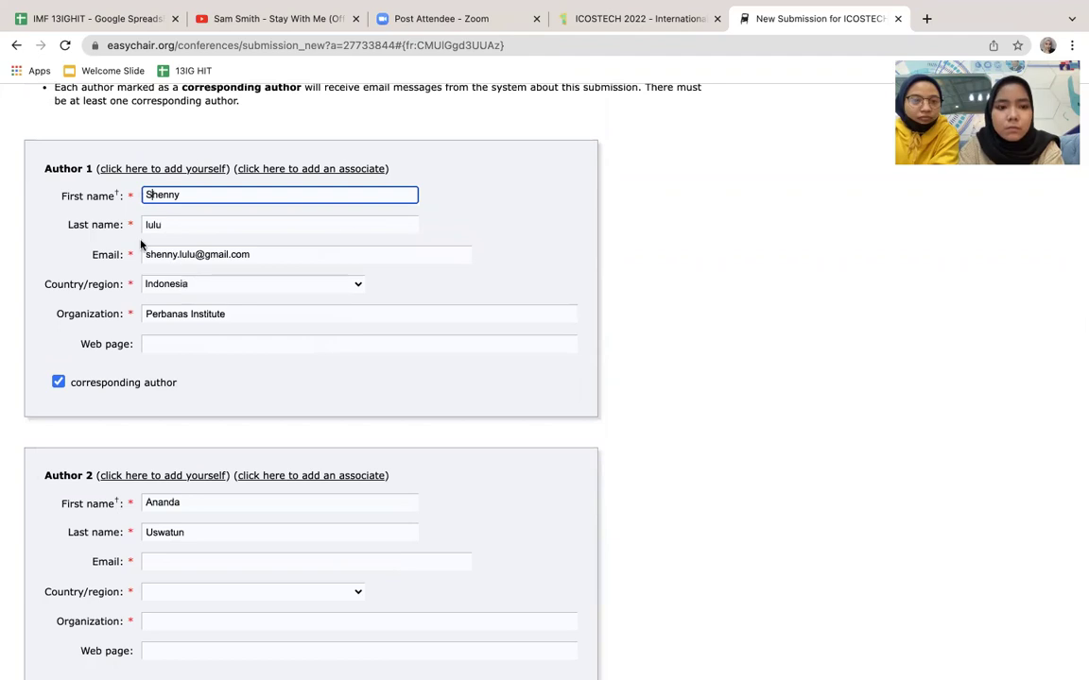
pyautogui.press('Tab')
pyautogui.press('Left')
pyautogui.press('Delete')
pyautogui.write('L')
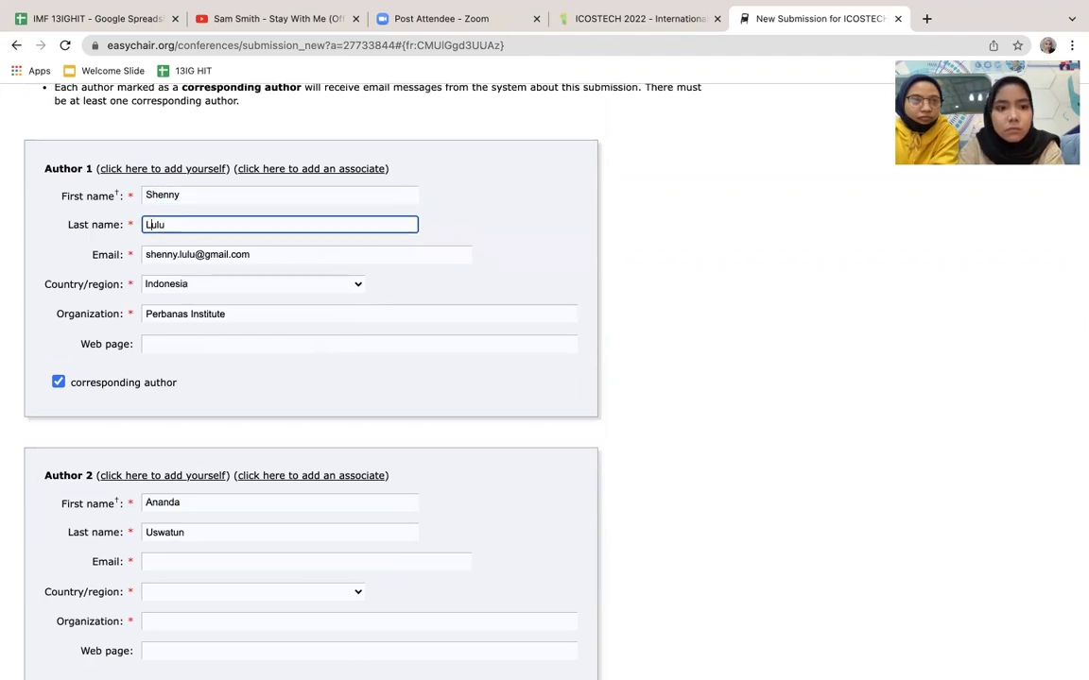
# Step: Enter Author 2's e-mail address and choose Indonesia as the country
pyautogui.scroll(-3, 277, 326)
pyautogui.click(216, 386)
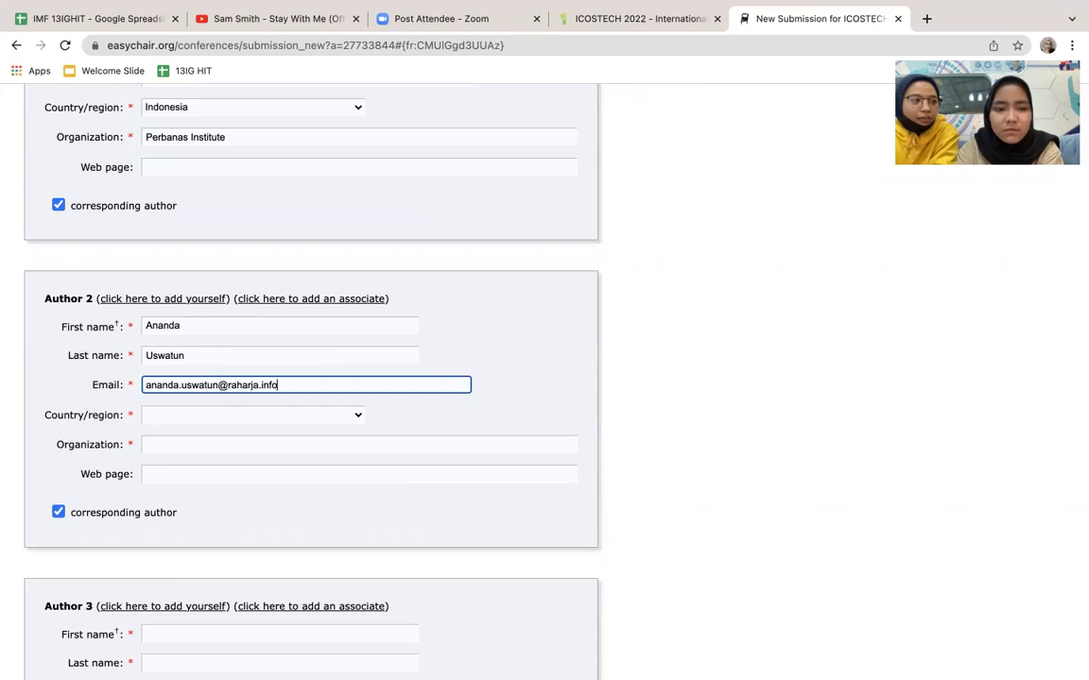
pyautogui.scroll(-2, 302, 378)
pyautogui.click(243, 332)
pyautogui.press('i')
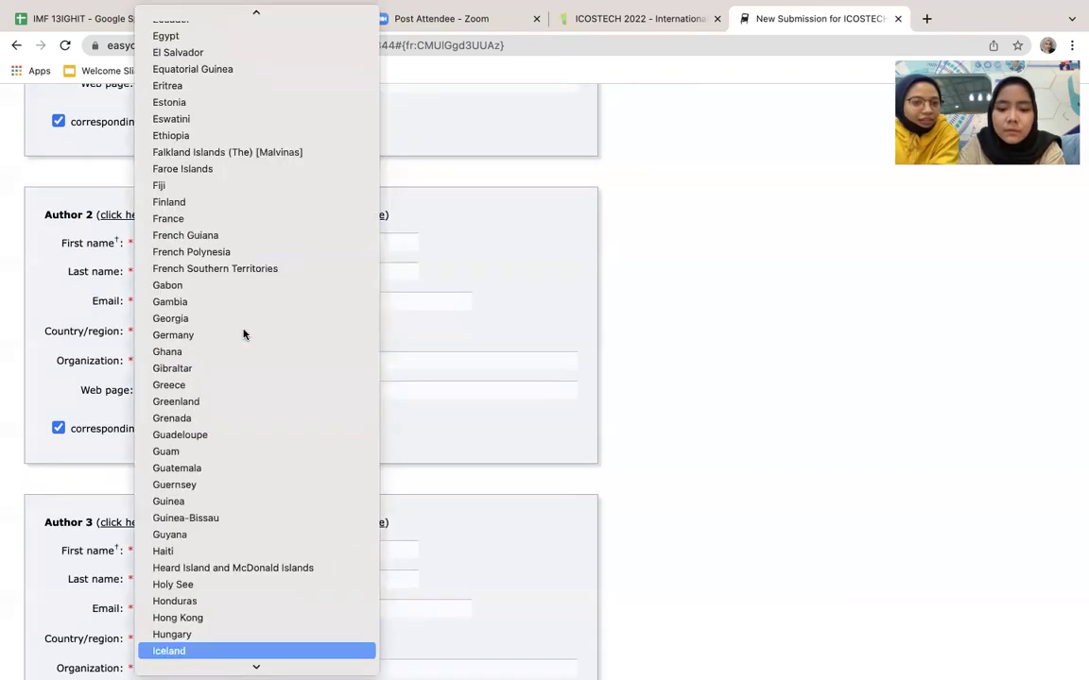
pyautogui.press('Down')
pyautogui.press('Down')
pyautogui.click(209, 651)
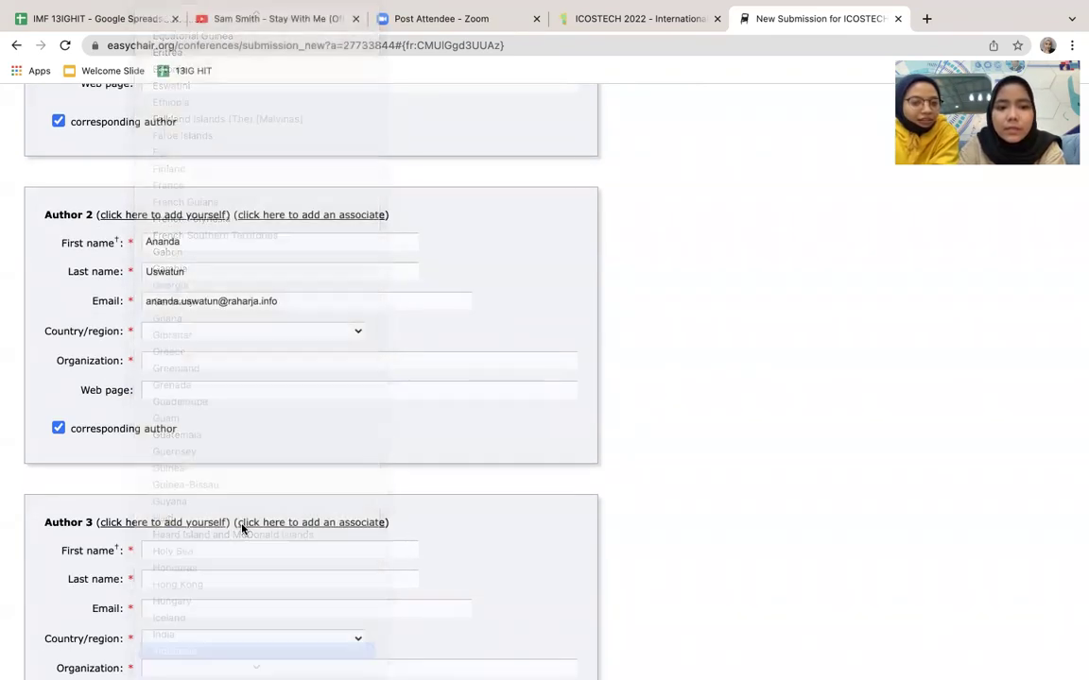
# Step: Type University of Raharja as Author 2's organization, removing the lowercase r
pyautogui.click(293, 361)
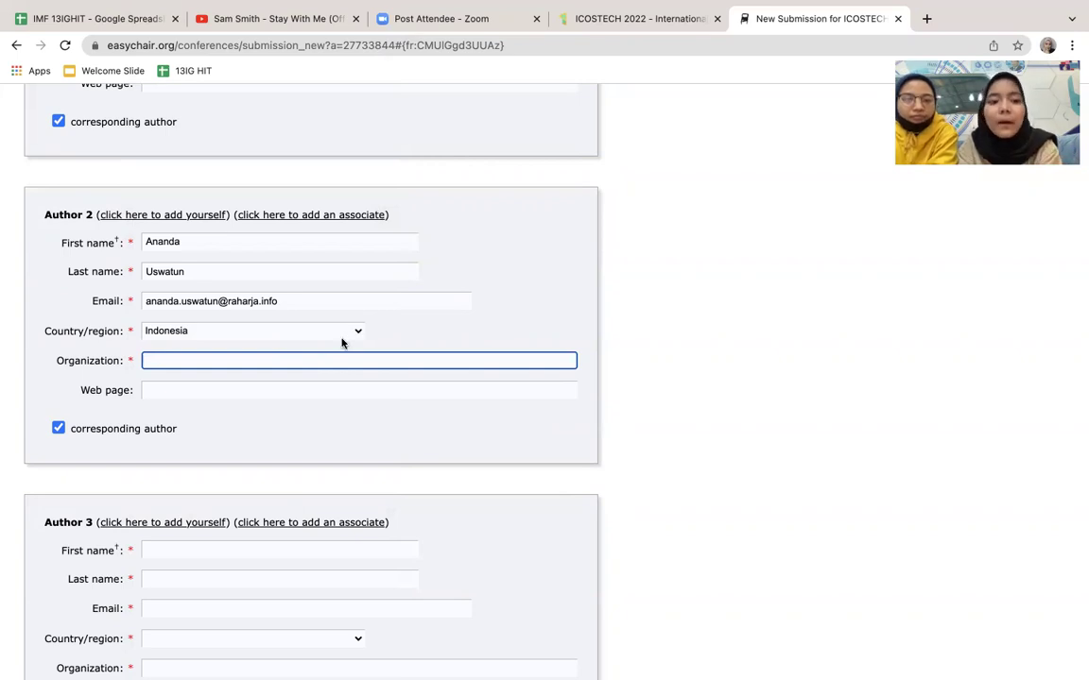
pyautogui.write('University of')
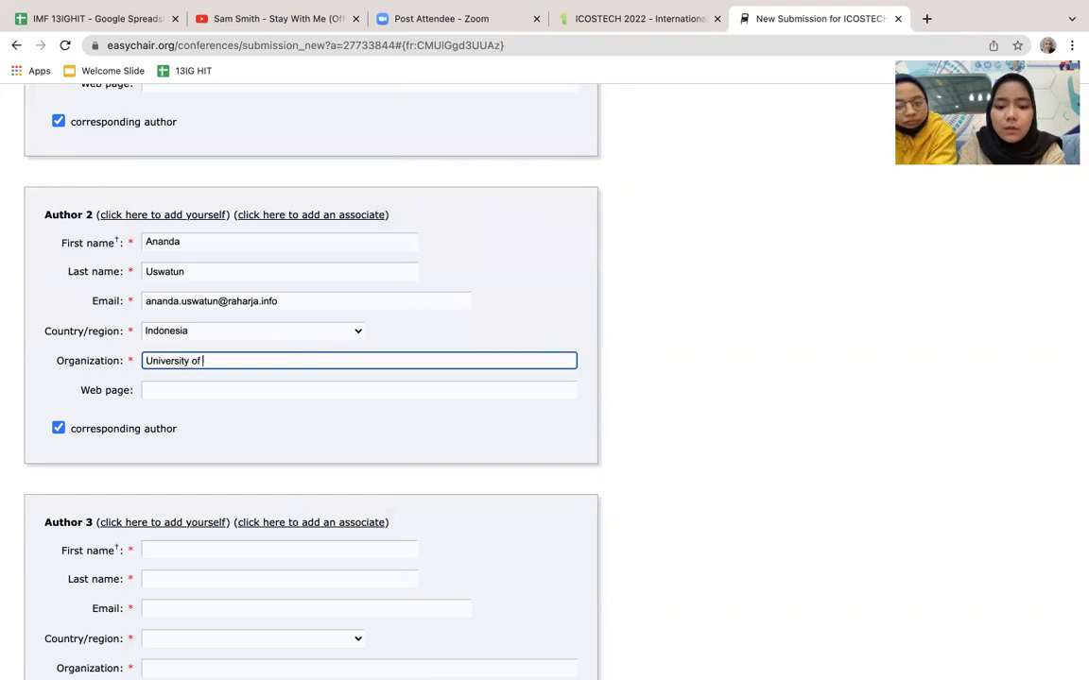
pyautogui.write('harja')
pyautogui.scroll(-2, 221, 279)
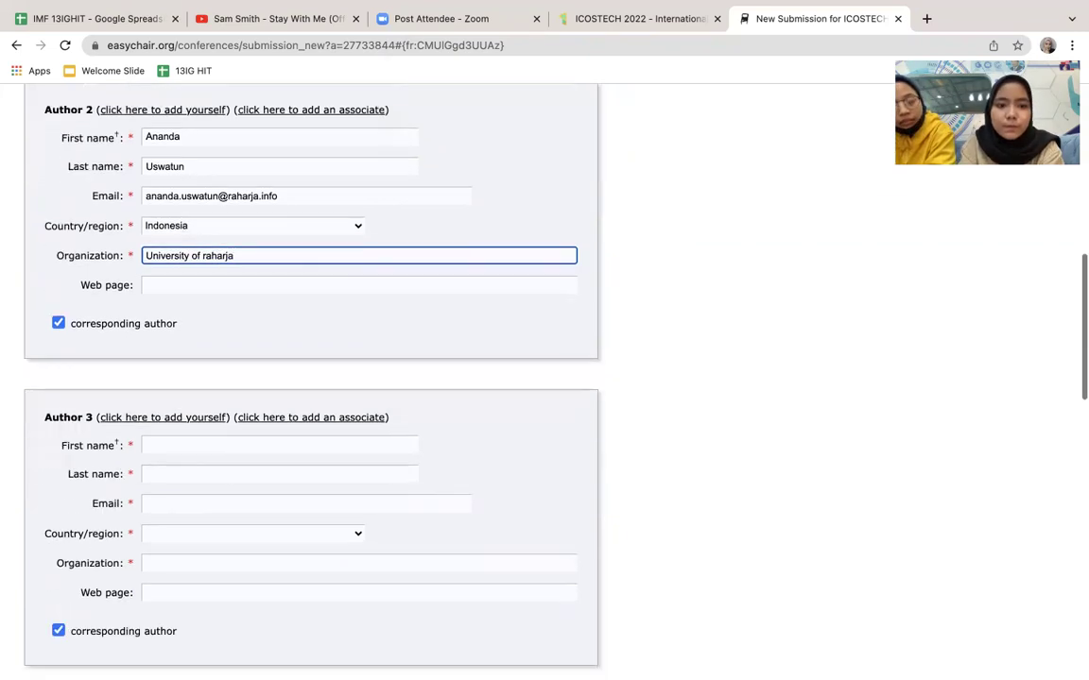
pyautogui.click(206, 255)
pyautogui.press('BackSpace')
# Step: Capitalise Raharja in the organization and enter the title 'iLearning is Earning'
pyautogui.write('R')
pyautogui.scroll(-9, 381, 357)
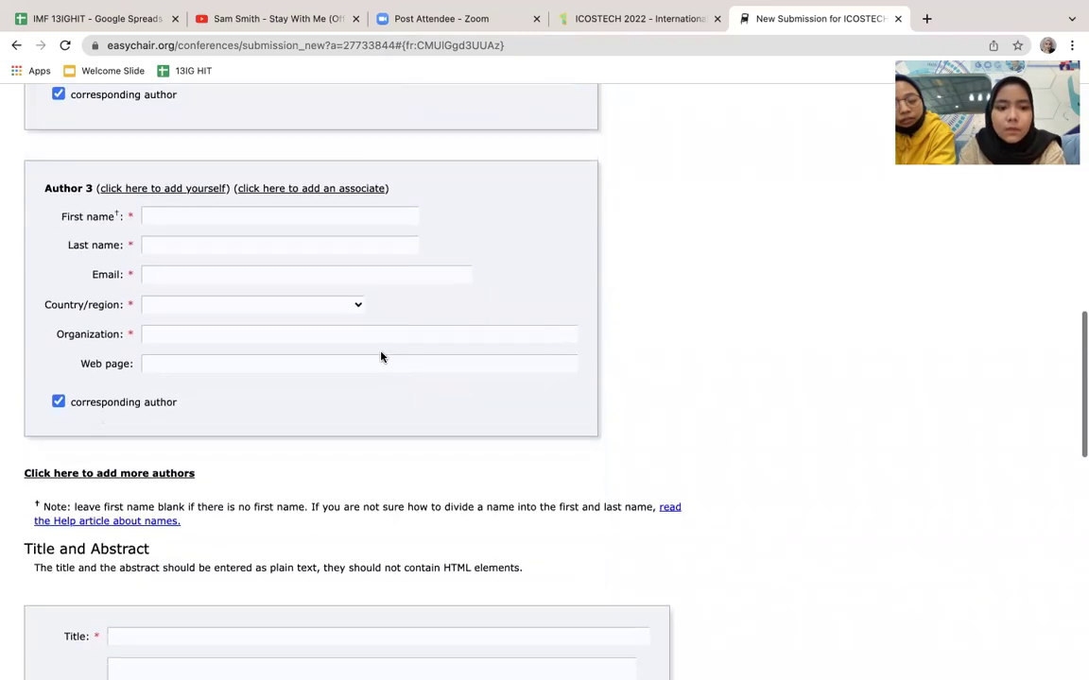
pyautogui.click(287, 373)
pyautogui.scroll(-2, 290, 423)
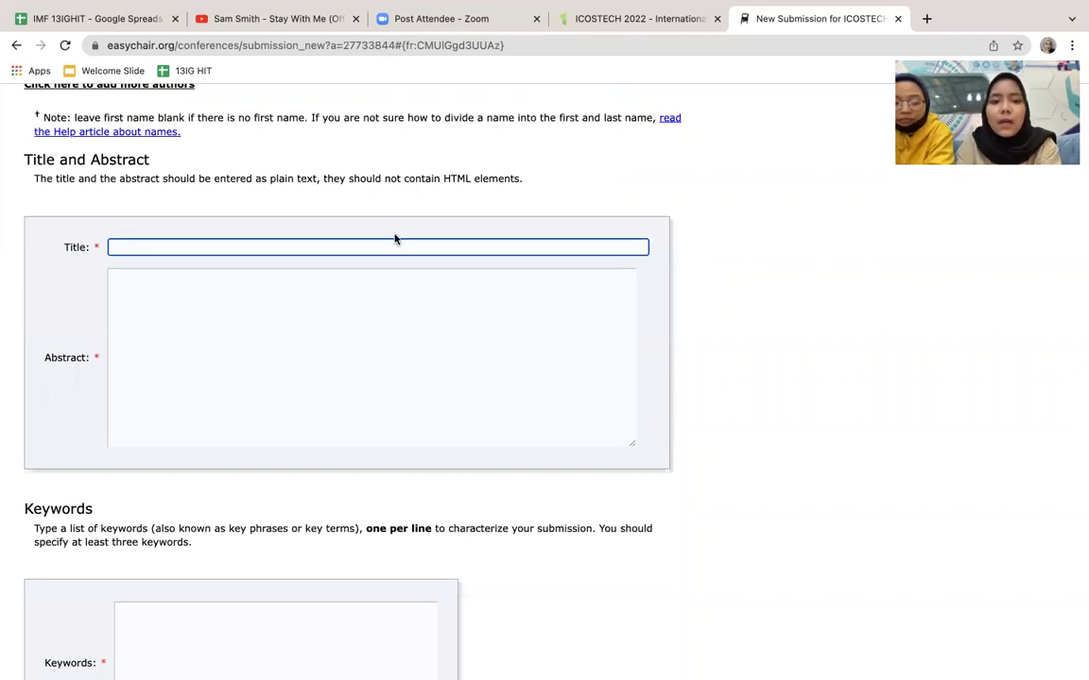
pyautogui.write('I')
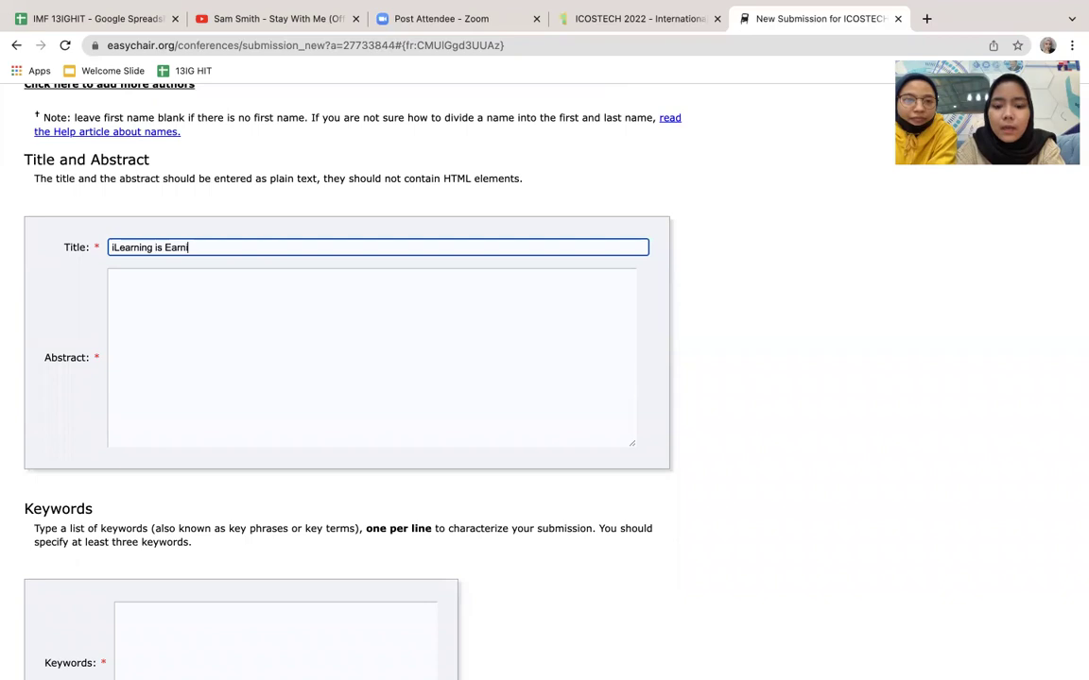
# Step: Type placeholder text into the Abstract box, replacing an initial mistyped entry
pyautogui.click(245, 418)
pyautogui.scroll(-3, 246, 417)
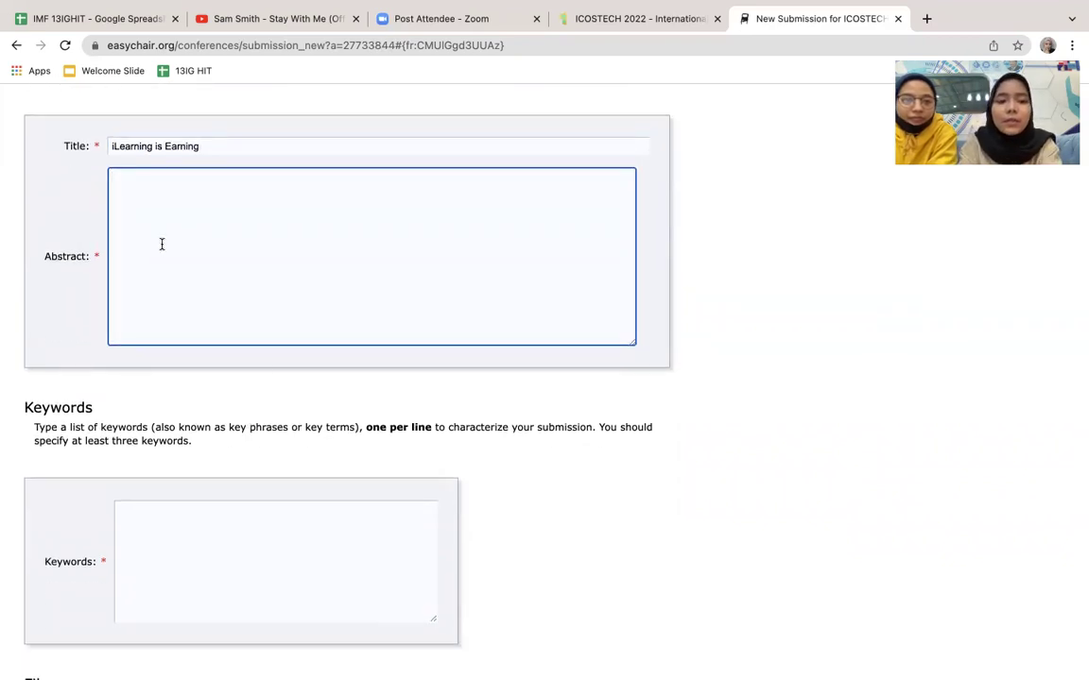
pyautogui.write('fghjahhj')
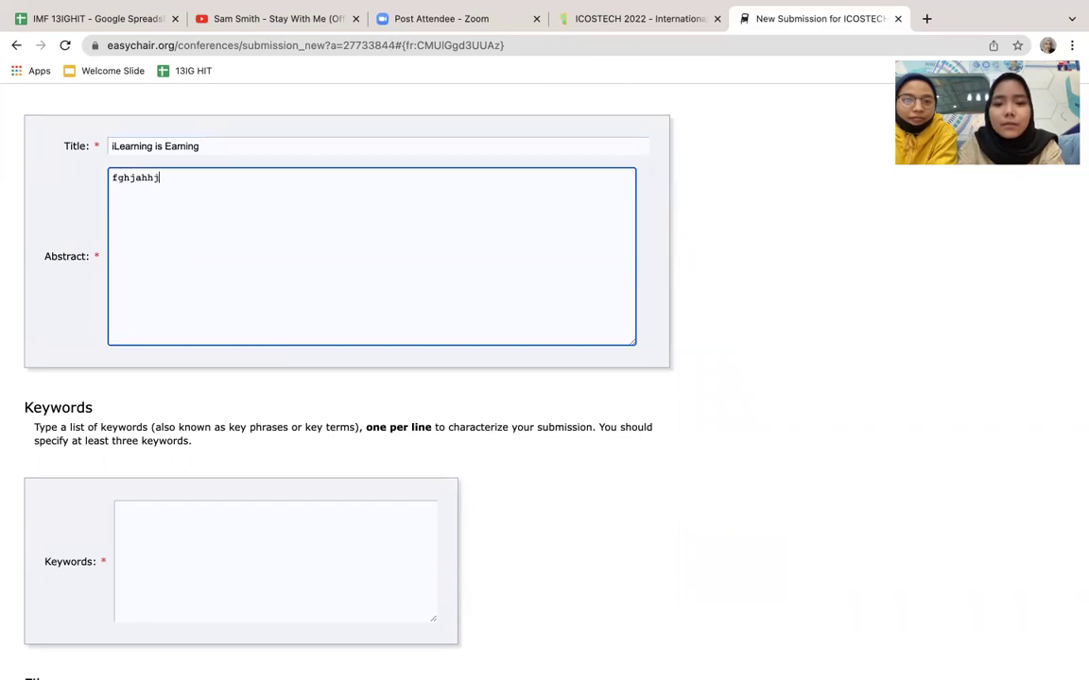
pyautogui.press('BackSpace')
pyautogui.press('BackSpace')
pyautogui.press('BackSpace')
pyautogui.press('BackSpace')
pyautogui.press('BackSpace')
pyautogui.write('abst')
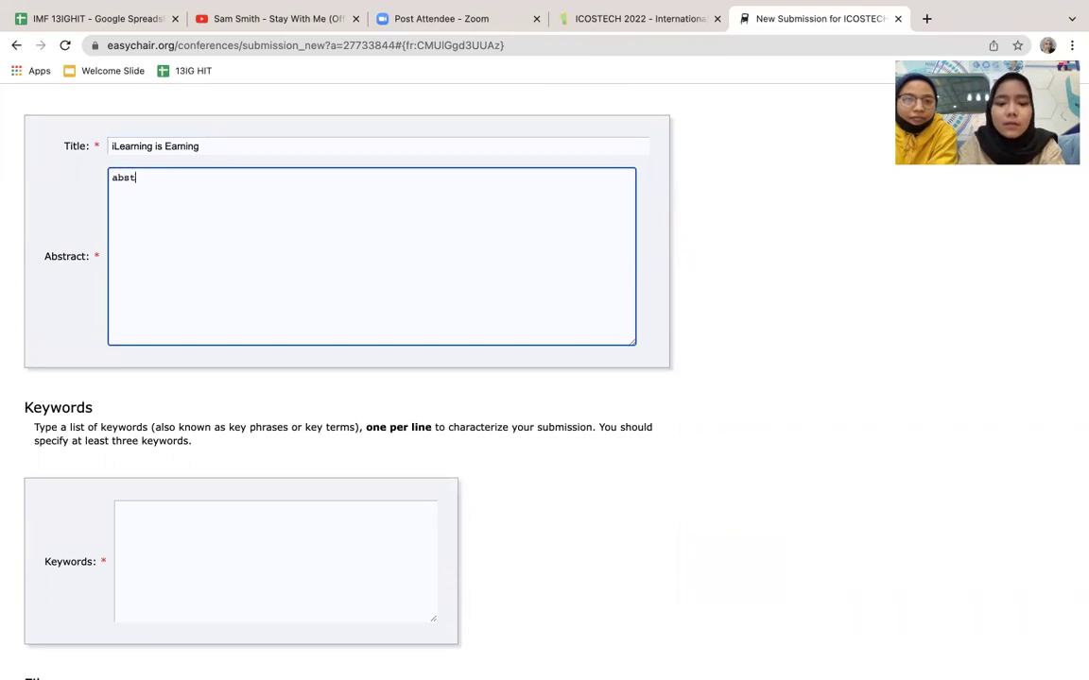
pyautogui.press('BackSpace')
pyautogui.press('BackSpace')
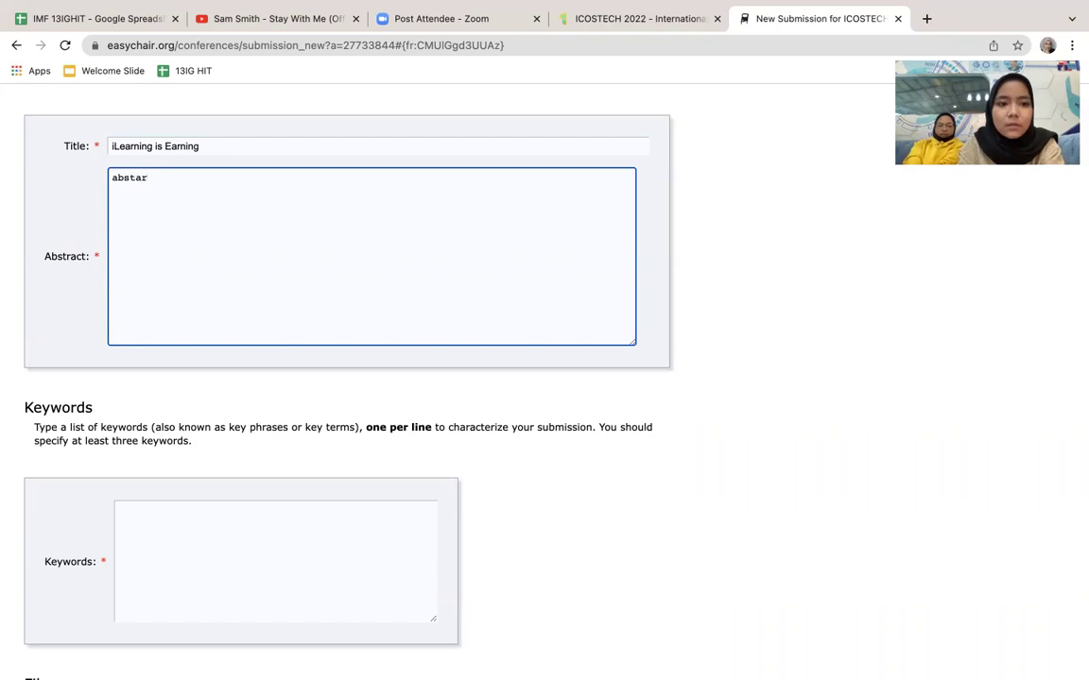
pyautogui.write('ract')
pyautogui.scroll(-5, 3, 406)
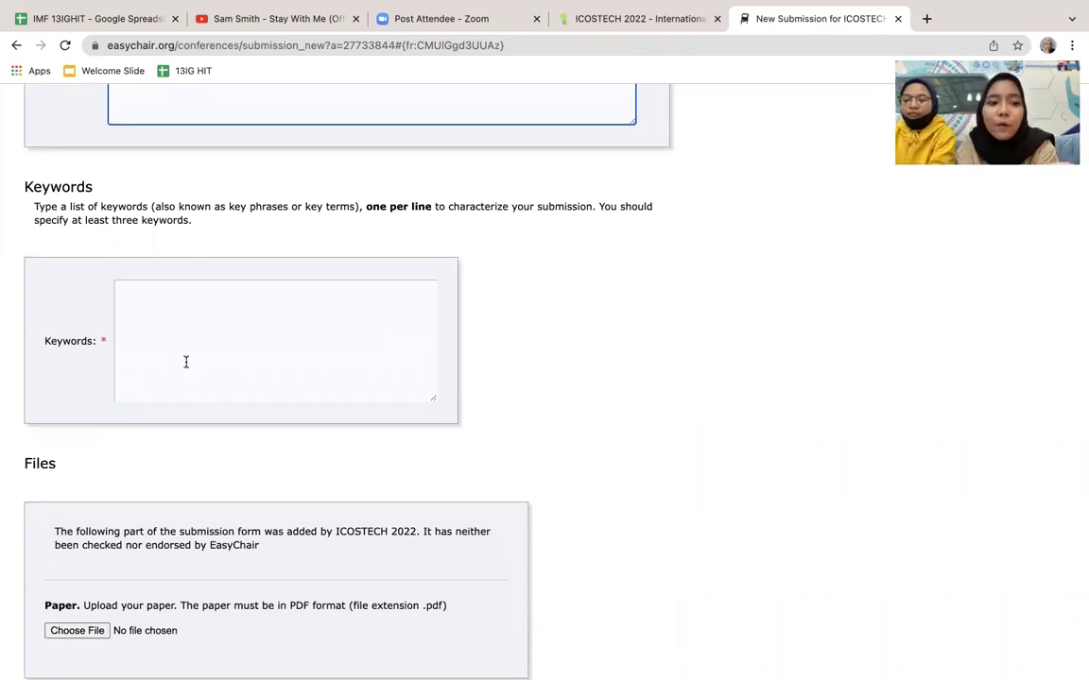
# Step: Enter the keywords 'renewable energy, suistainable, vechiles', discarding an initial 'blockchain' entry
pyautogui.click(148, 348)
pyautogui.write('bl')
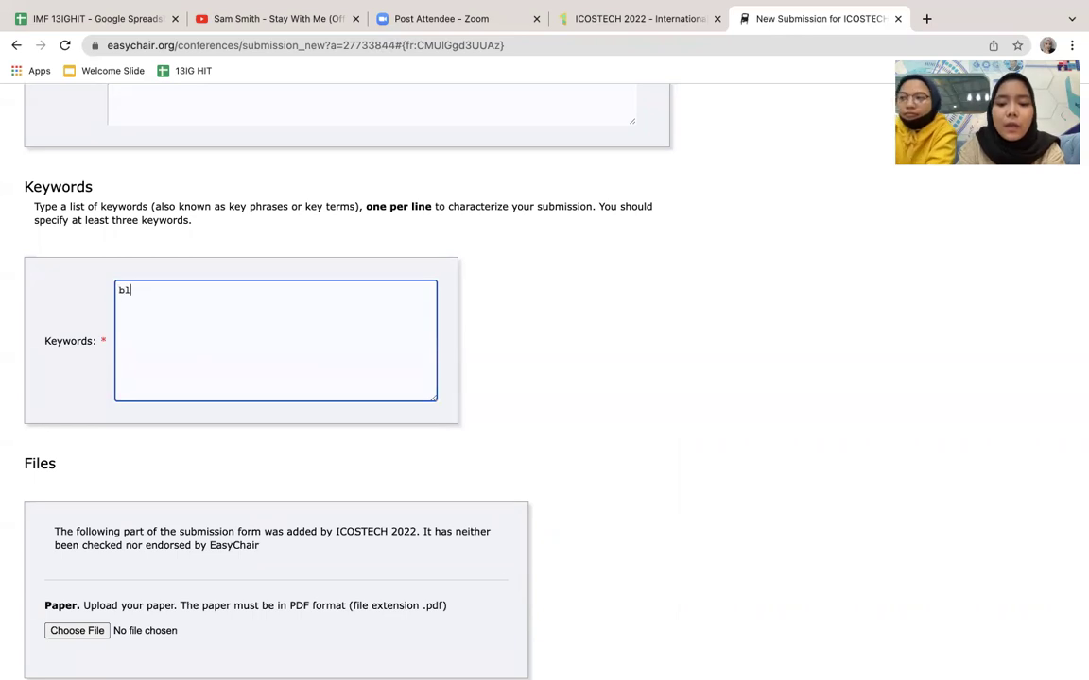
pyautogui.write('ockchain,')
pyautogui.press('super+a')
pyautogui.press('BackSpace')
pyautogui.write('rene')
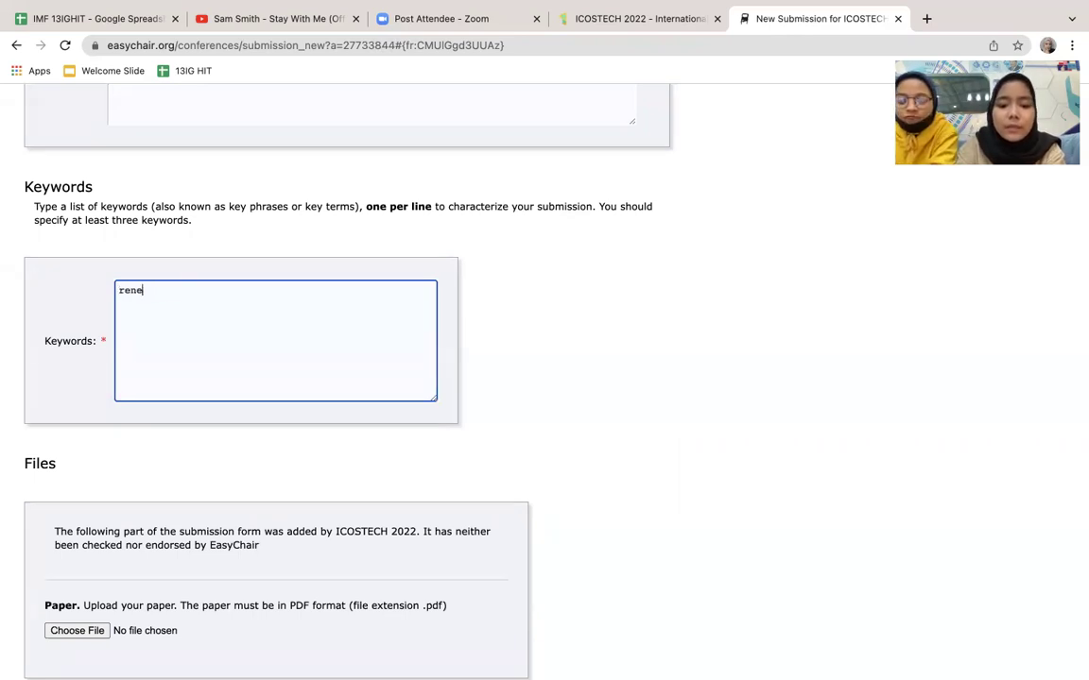
pyautogui.press('super+a')
pyautogui.write('renew')
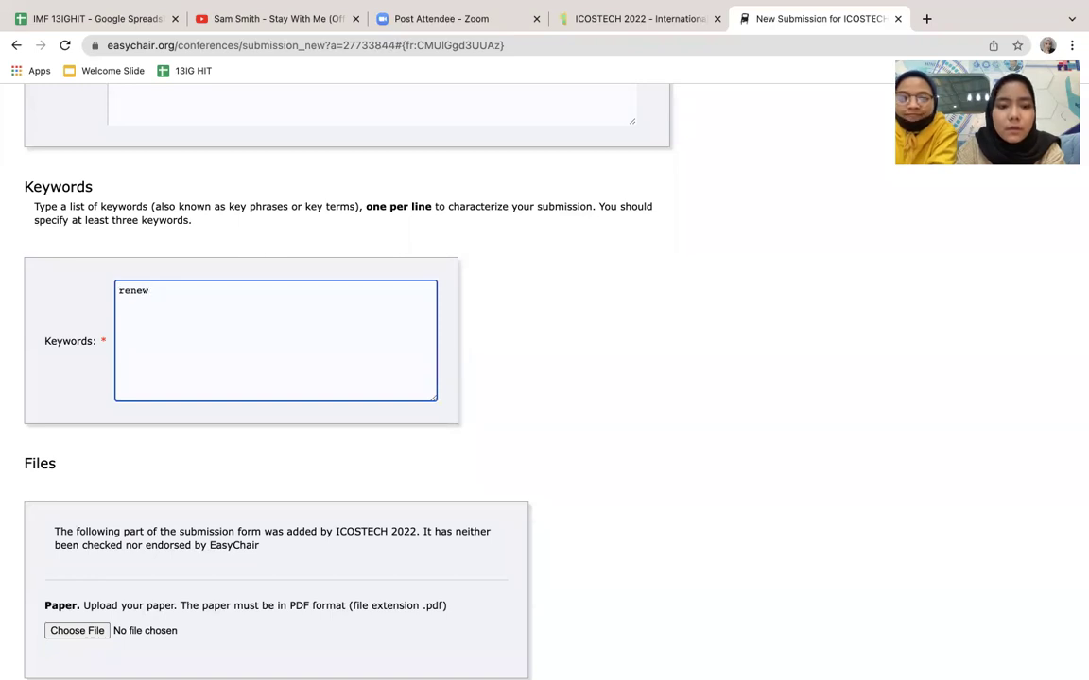
pyautogui.press('BackSpace')
pyautogui.press('BackSpace')
pyautogui.write('nergy')
pyautogui.press('BackSpace')
pyautogui.press('BackSpace')
pyautogui.press('BackSpace')
pyautogui.press('BackSpace')
pyautogui.press('BackSpace')
pyautogui.write('nergy, sui')
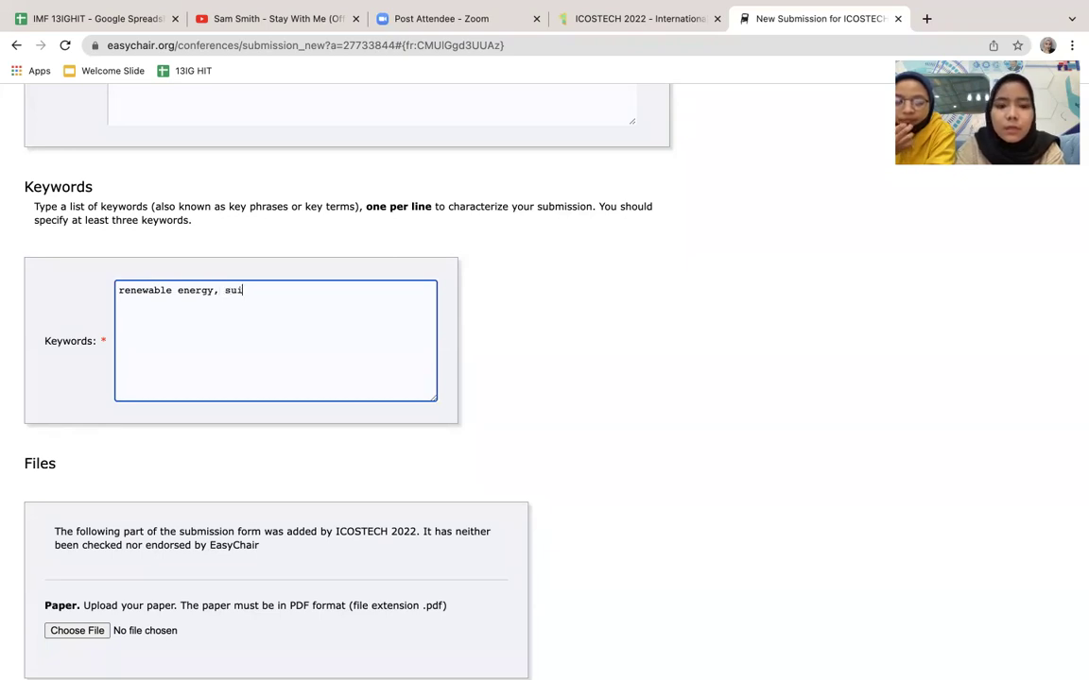
pyautogui.write('stainab')
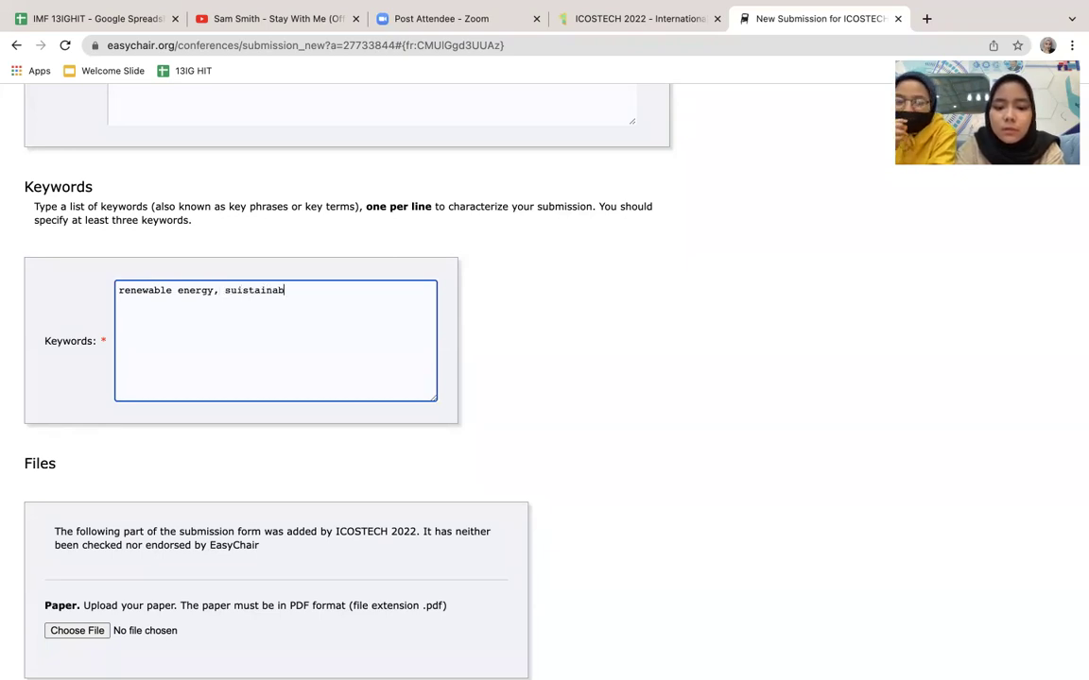
pyautogui.write('le,')
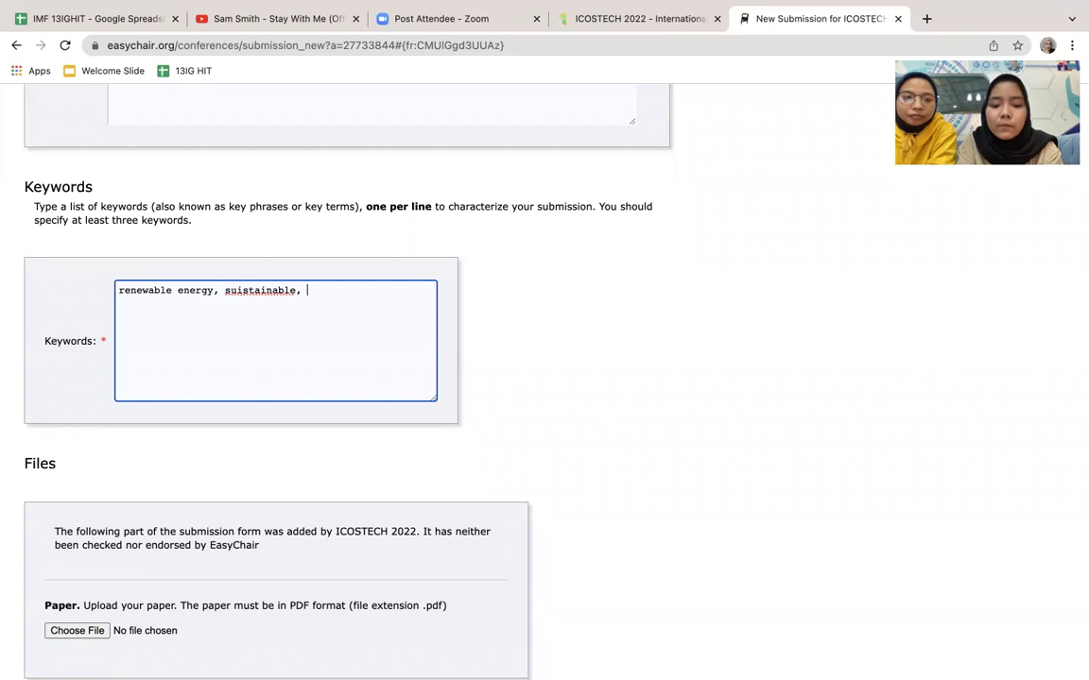
pyautogui.write('vechiles')
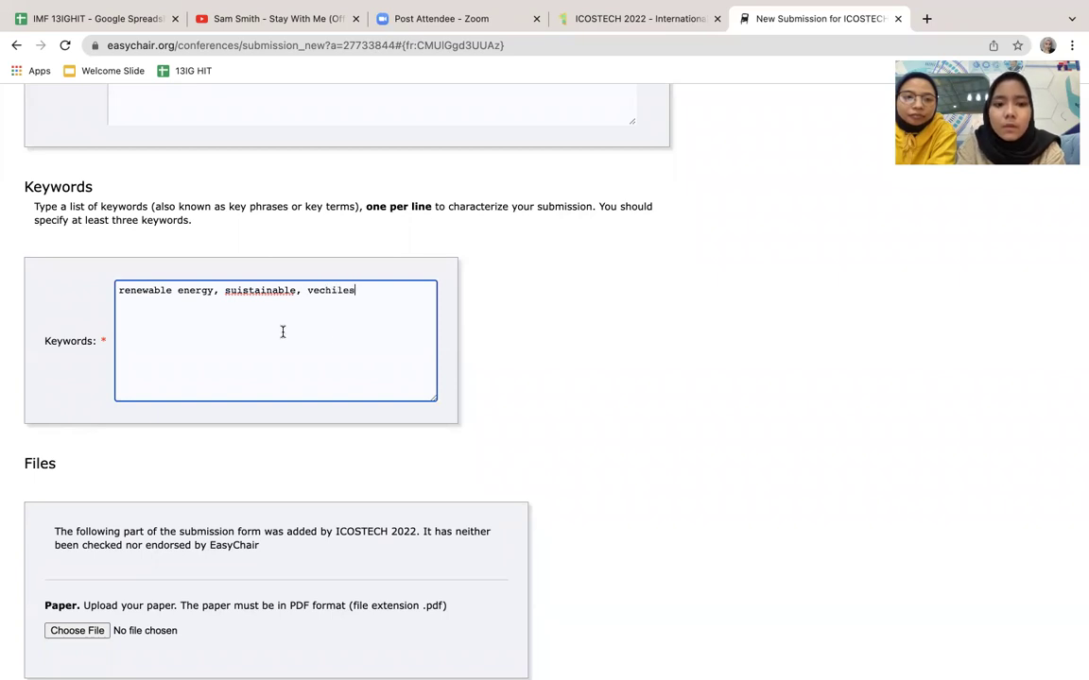
pyautogui.scroll(-4, 274, 393)
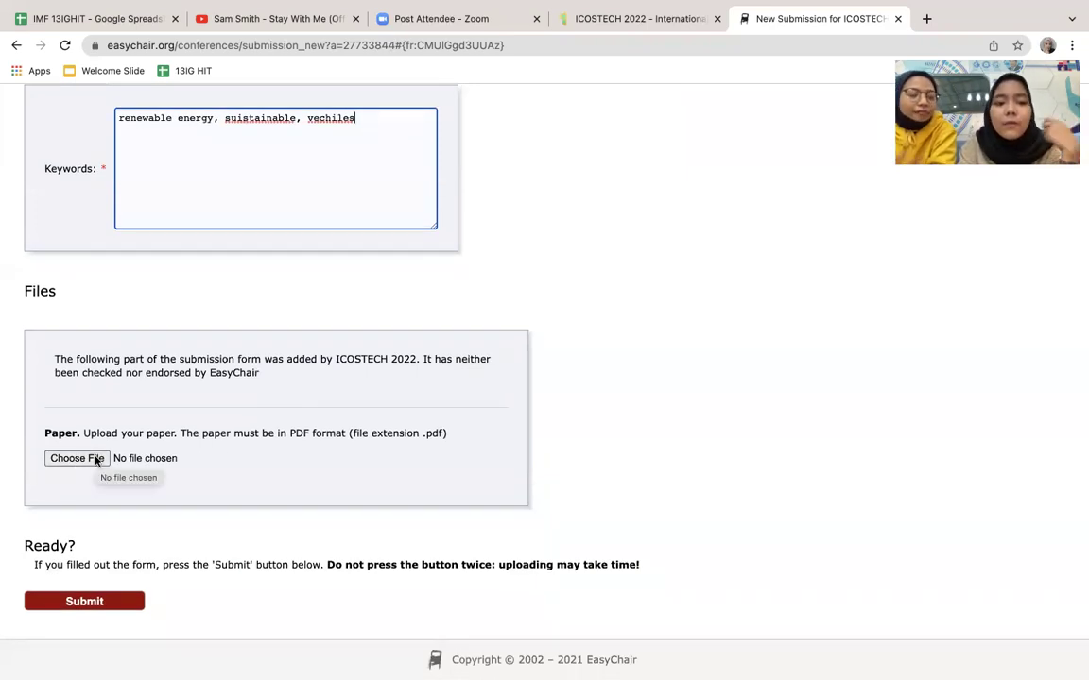
pyautogui.click(312, 433)
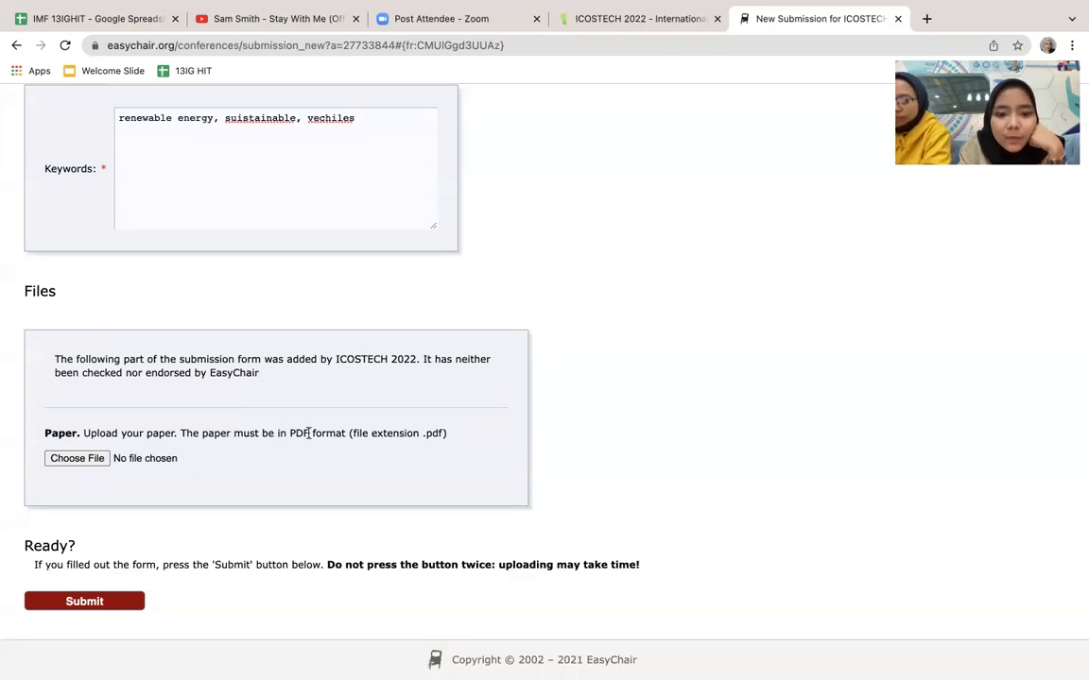
pyautogui.click(68, 460)
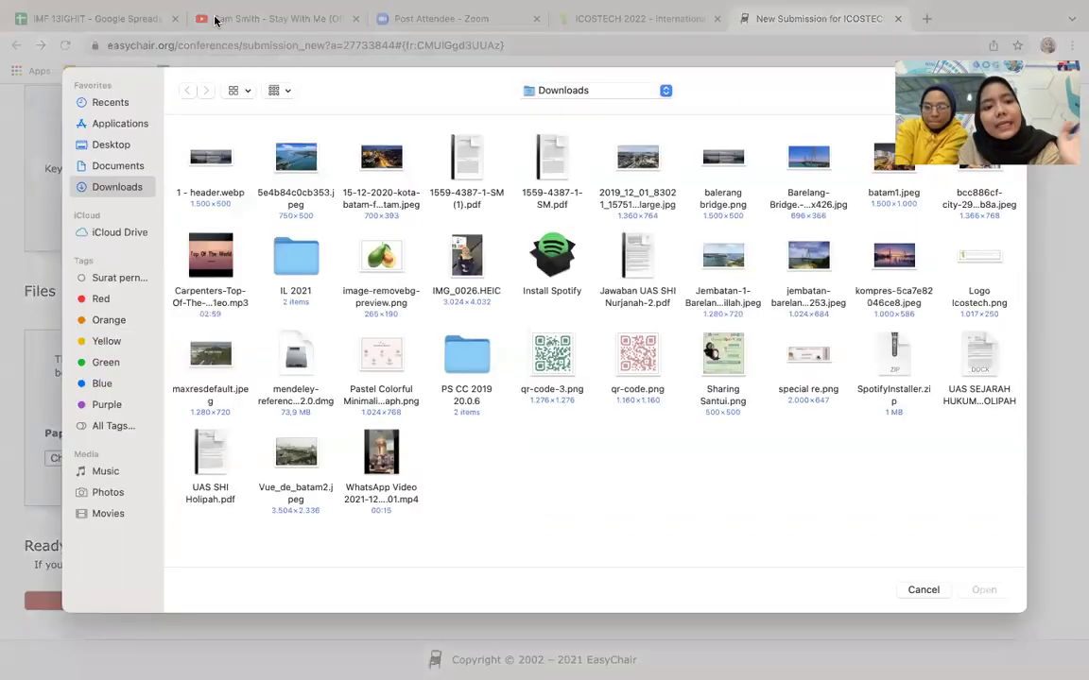
pyautogui.click(934, 590)
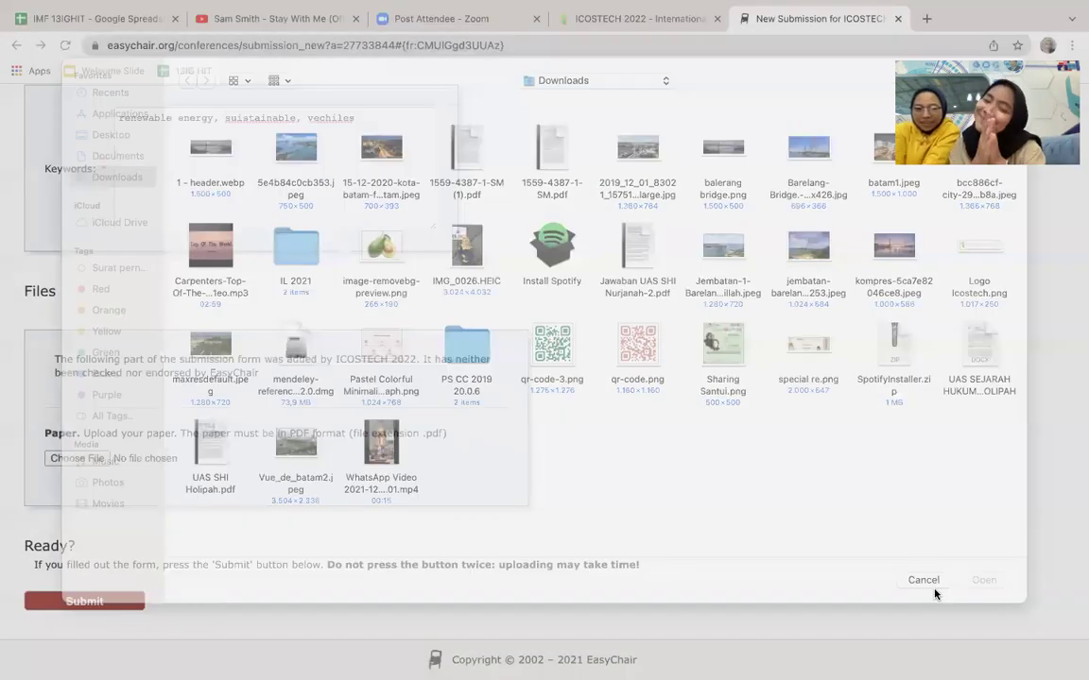
pyautogui.scroll(15, 934, 593)
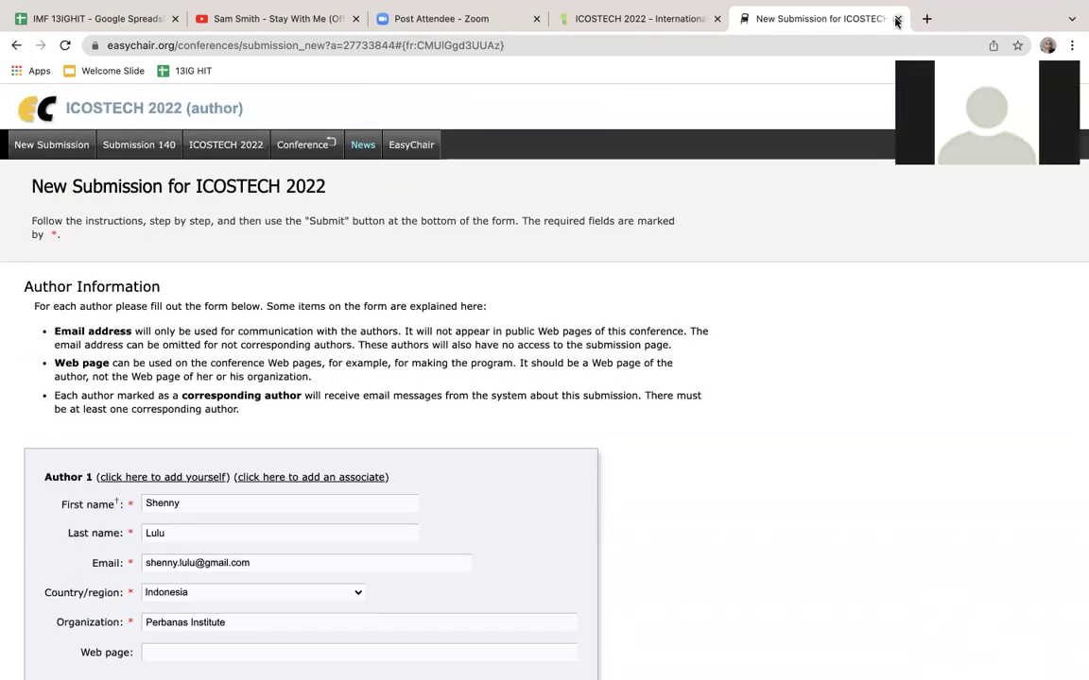
pyautogui.scroll(-6, 383, 549)
pyautogui.scroll(3, 383, 549)
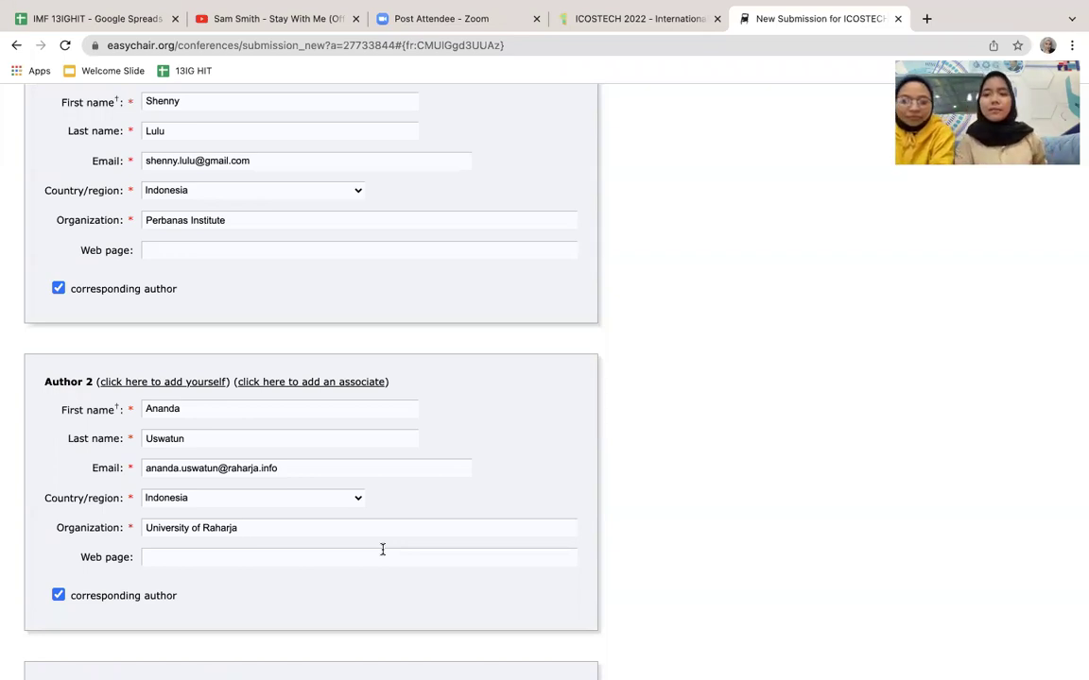
pyautogui.scroll(5, 653, 246)
pyautogui.scroll(1, 653, 247)
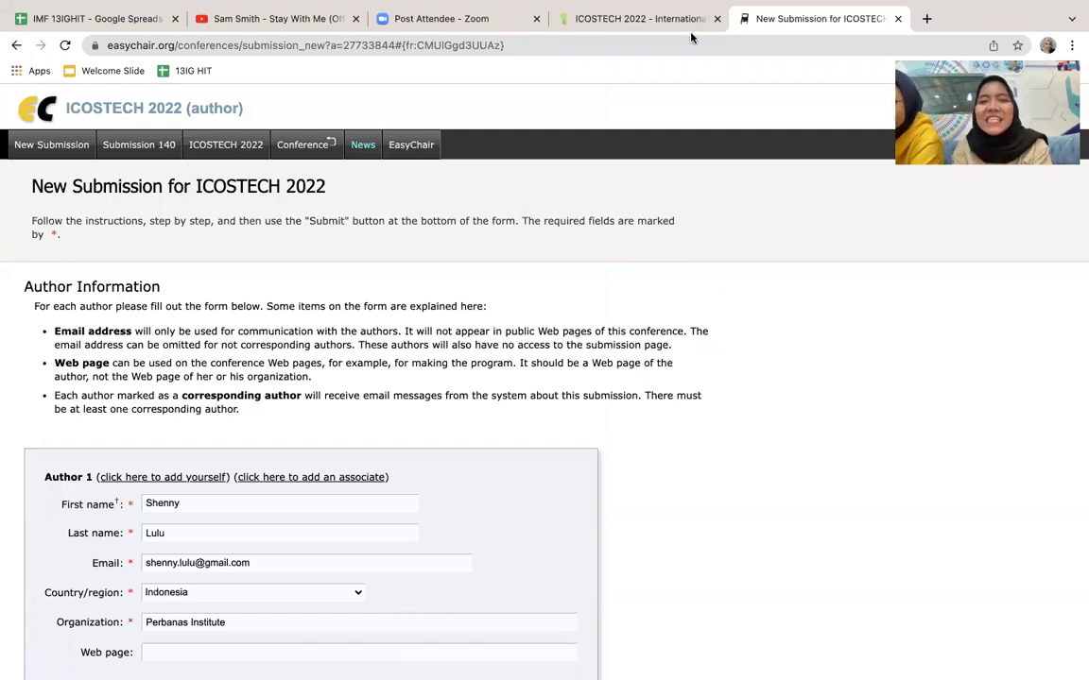
pyautogui.click(628, 21)
# Step: Bring up the shared '#25 iLearning is Earning' Zoom slide and adjust the volume, ending louder
pyautogui.click(742, 21)
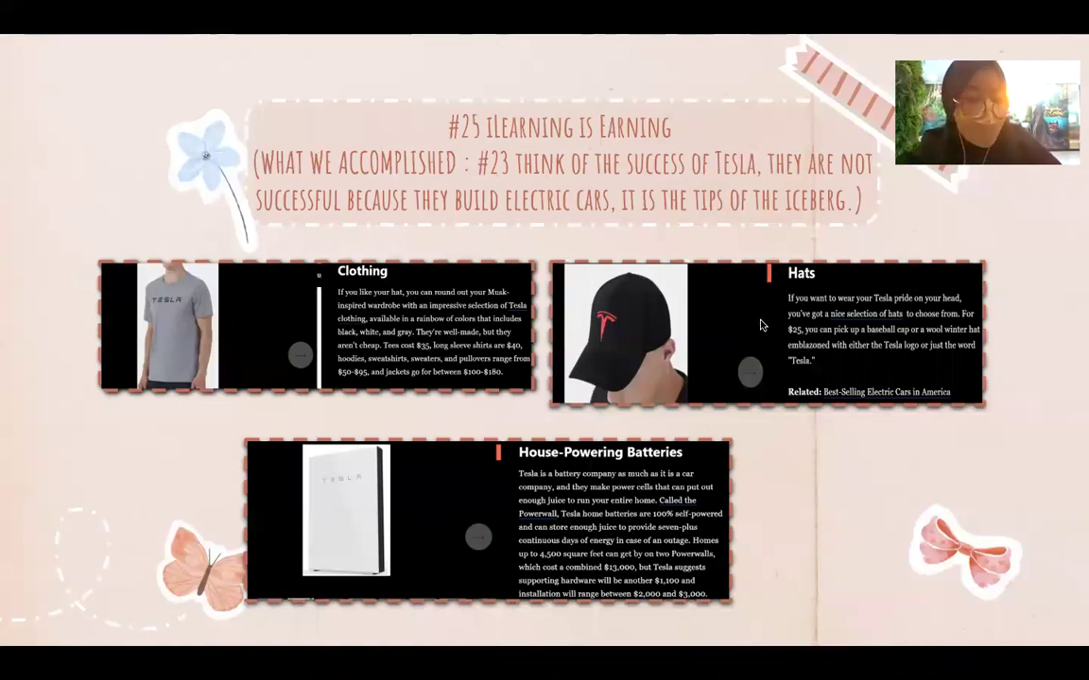
pyautogui.press('XF86AudioLowerVolume')
pyautogui.press('XF86AudioLowerVolume')
pyautogui.press('XF86AudioLowerVolume')
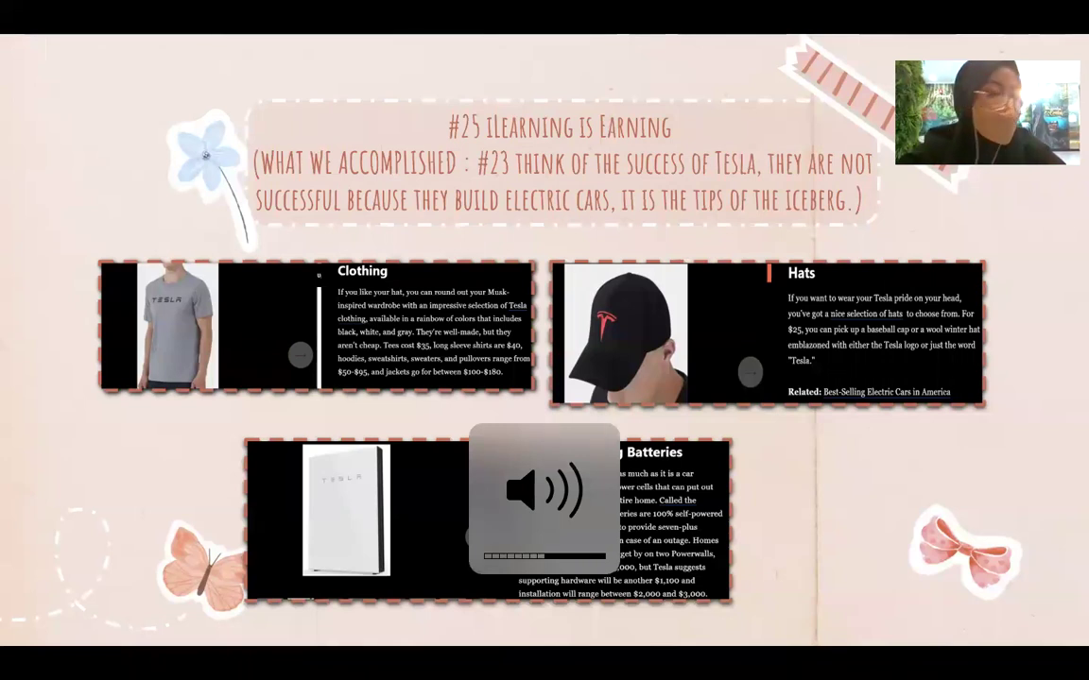
pyautogui.press('XF86AudioRaiseVolume')
pyautogui.press('XF86AudioRaiseVolume')
pyautogui.press('XF86AudioRaiseVolume')
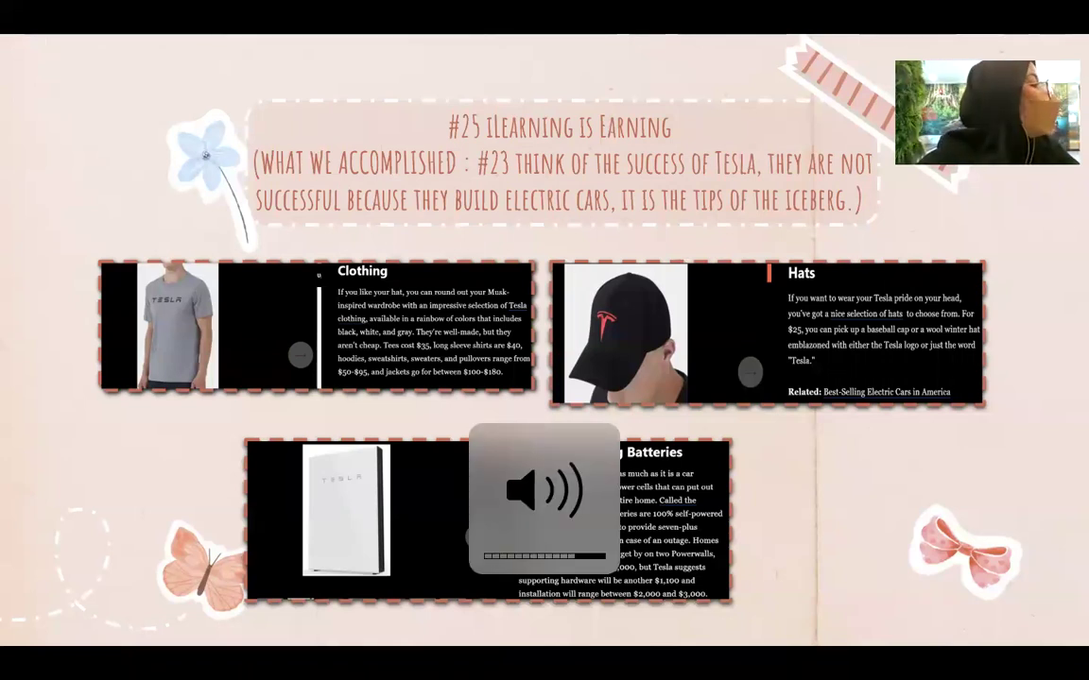